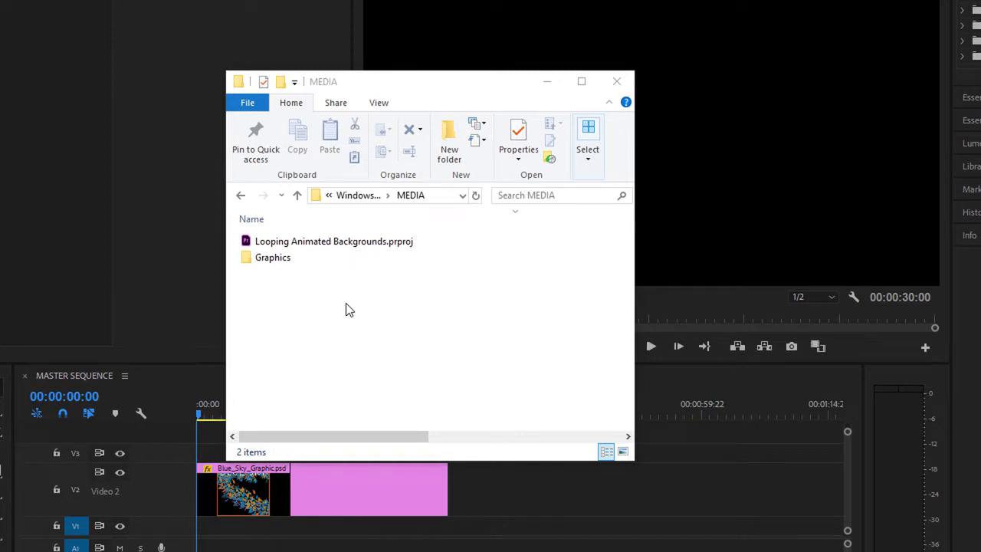
# Step: Open the Looping Animated Backgrounds.prproj project and reset the Effects workspace to its saved layout
pyautogui.click(247, 244)
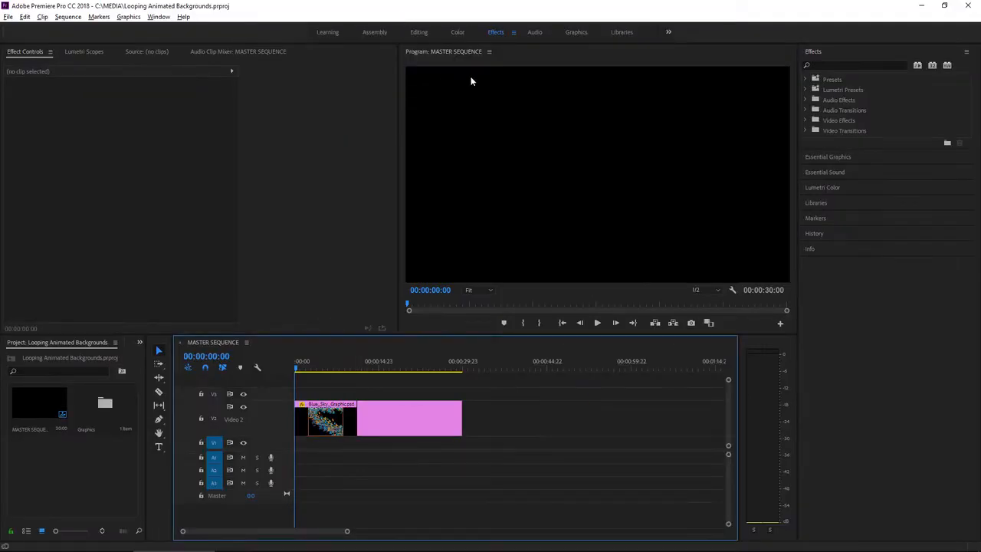
pyautogui.click(514, 32)
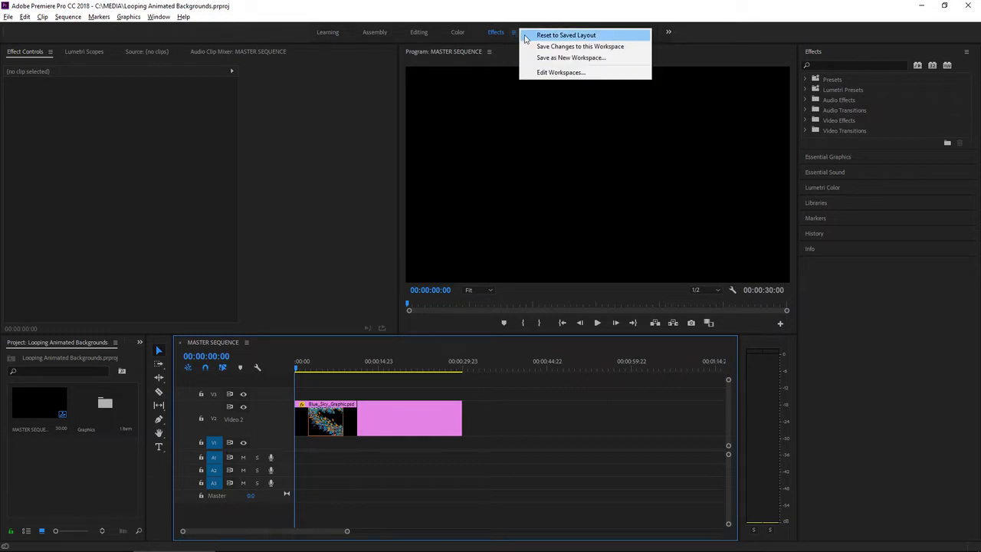
pyautogui.click(525, 36)
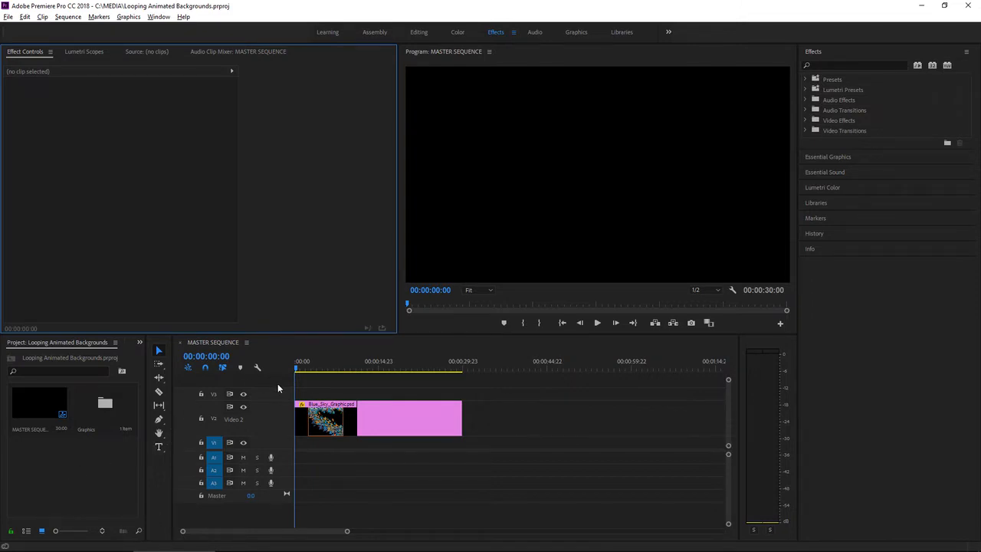
# Step: Preview the master sequence and check the graphic's transparent areas by turning the transparency grid on and off again
pyautogui.click(597, 322)
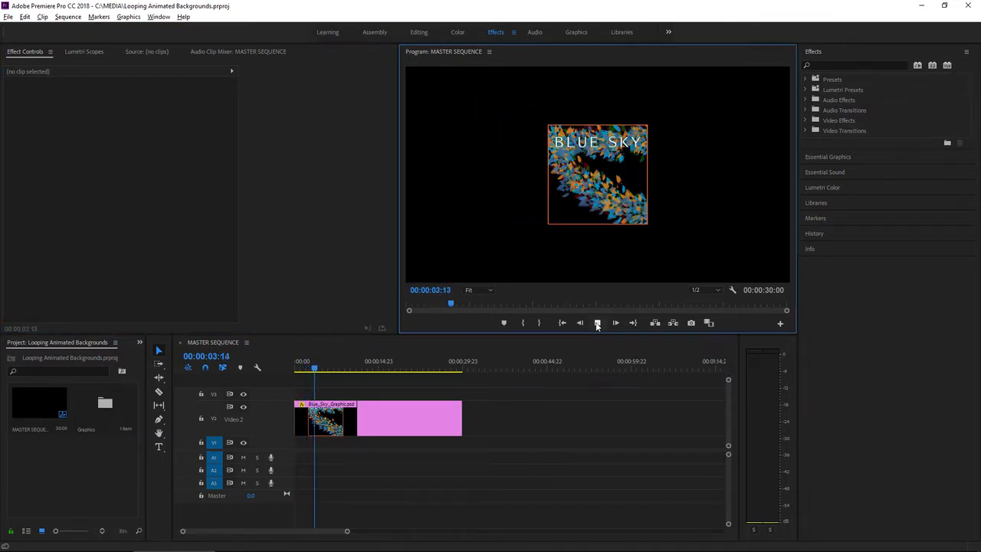
pyautogui.click(597, 322)
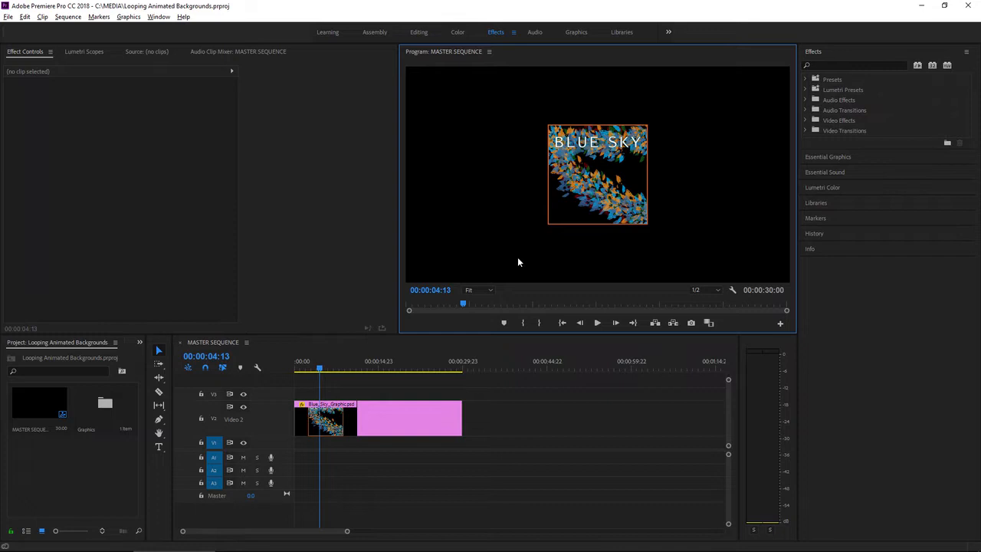
pyautogui.click(733, 291)
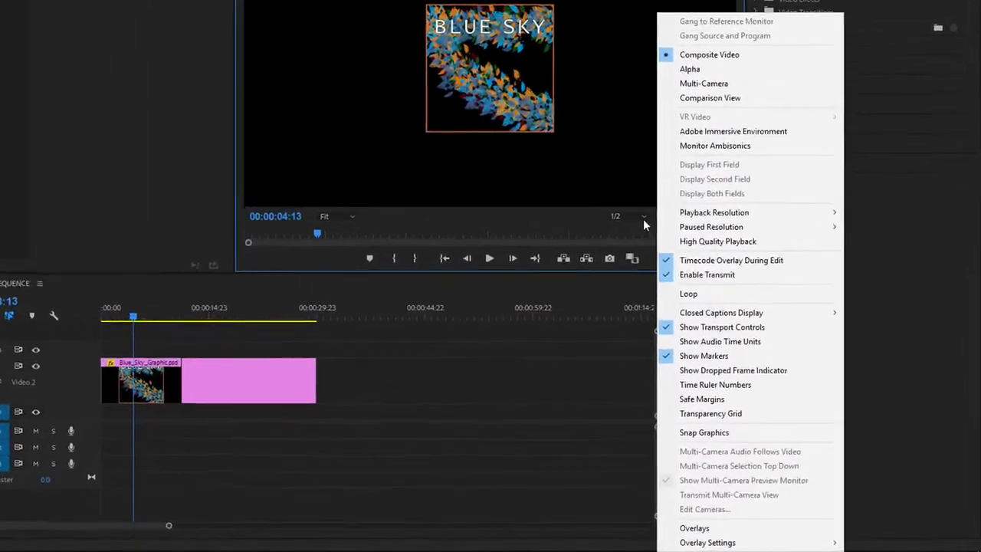
pyautogui.click(683, 399)
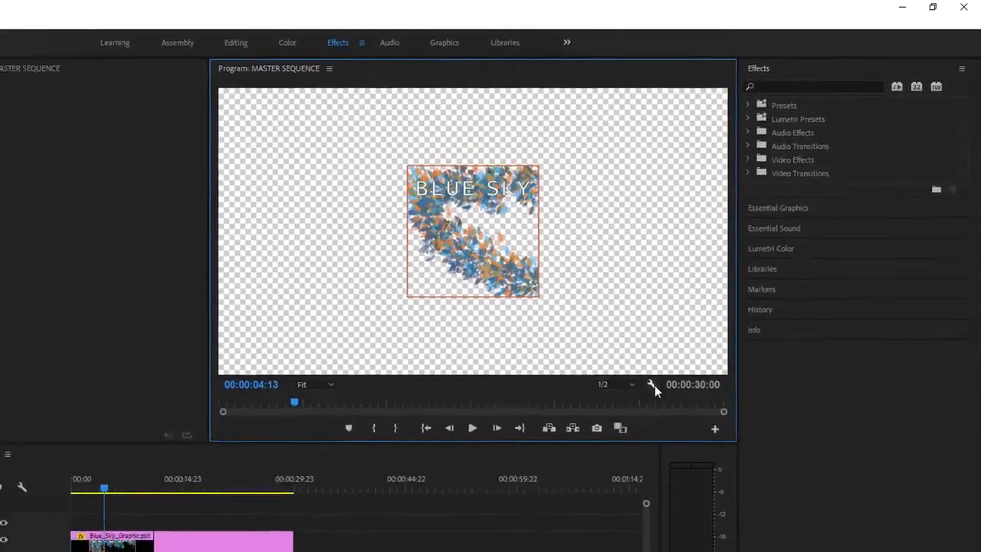
pyautogui.click(626, 414)
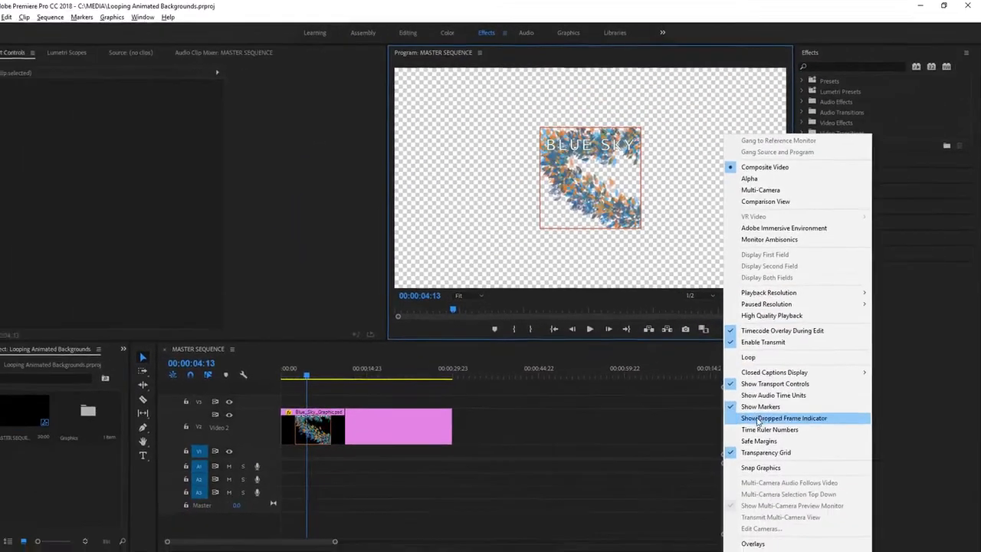
pyautogui.click(765, 452)
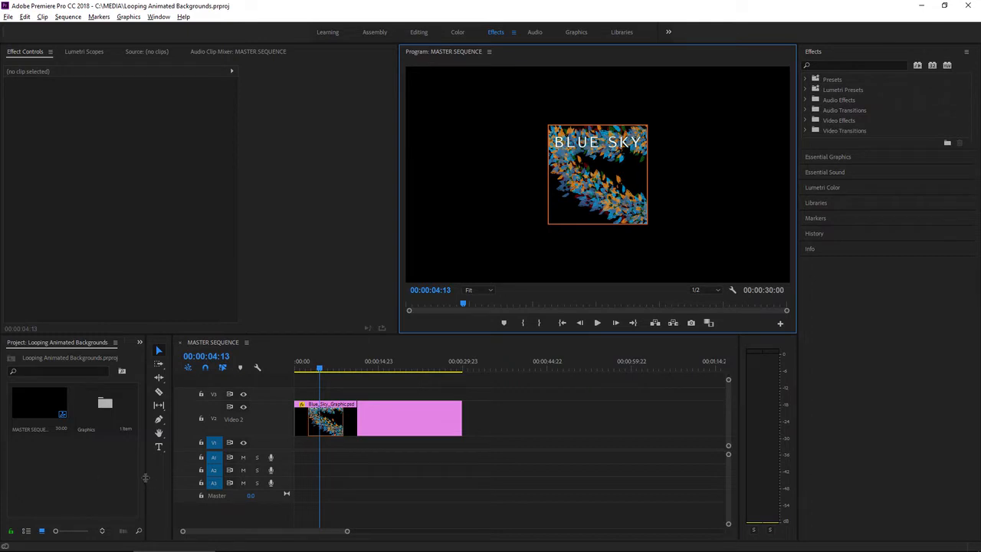
# Step: Widen the project panel and create a 1920 by 1080 black (000000) color matte named Background
pyautogui.moveTo(145, 477); pyautogui.dragTo(226, 484)
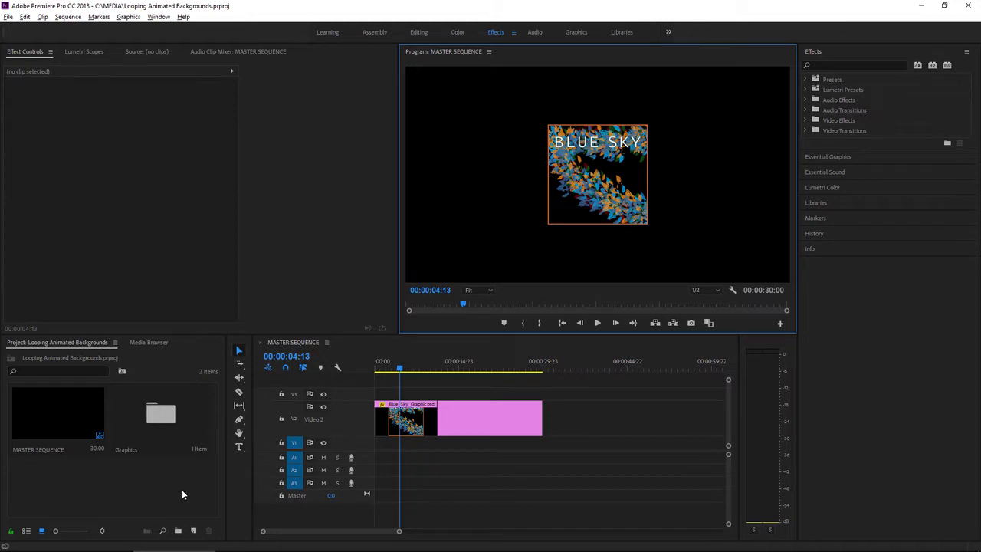
pyautogui.click(192, 531)
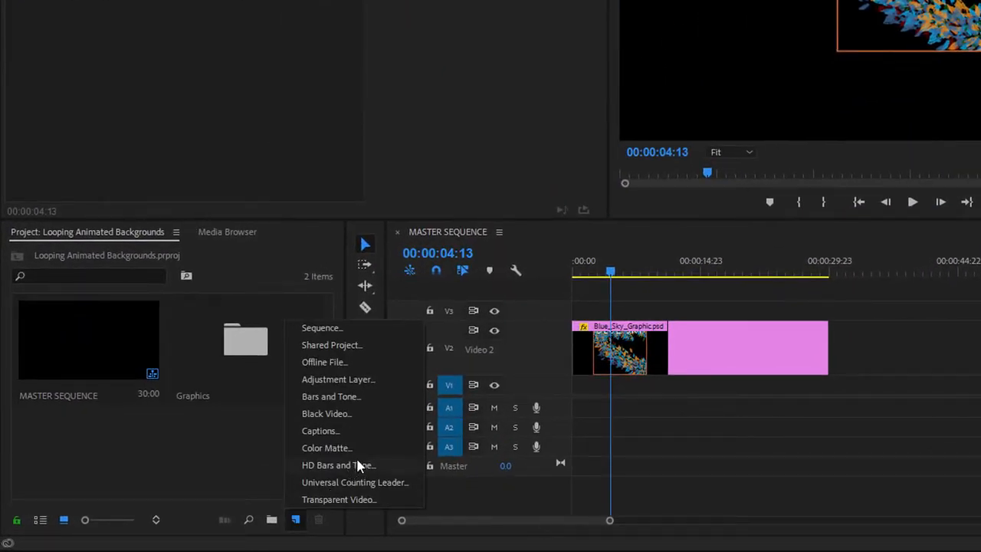
pyautogui.click(363, 450)
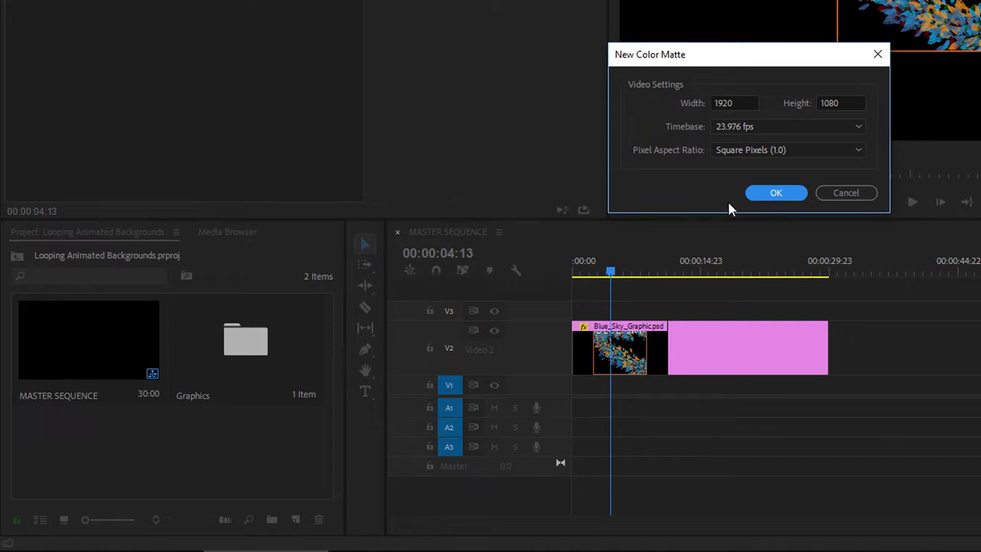
pyautogui.click(778, 193)
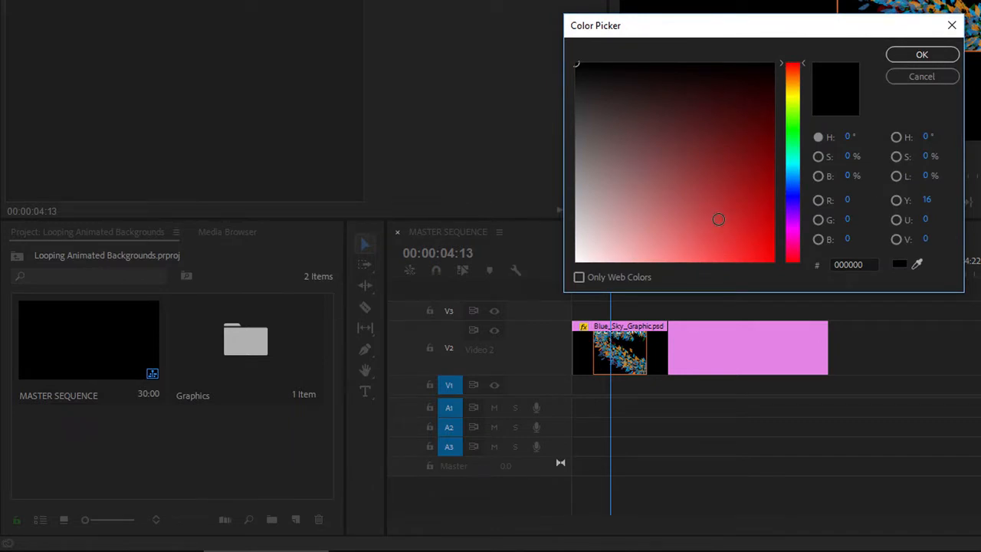
pyautogui.click(920, 56)
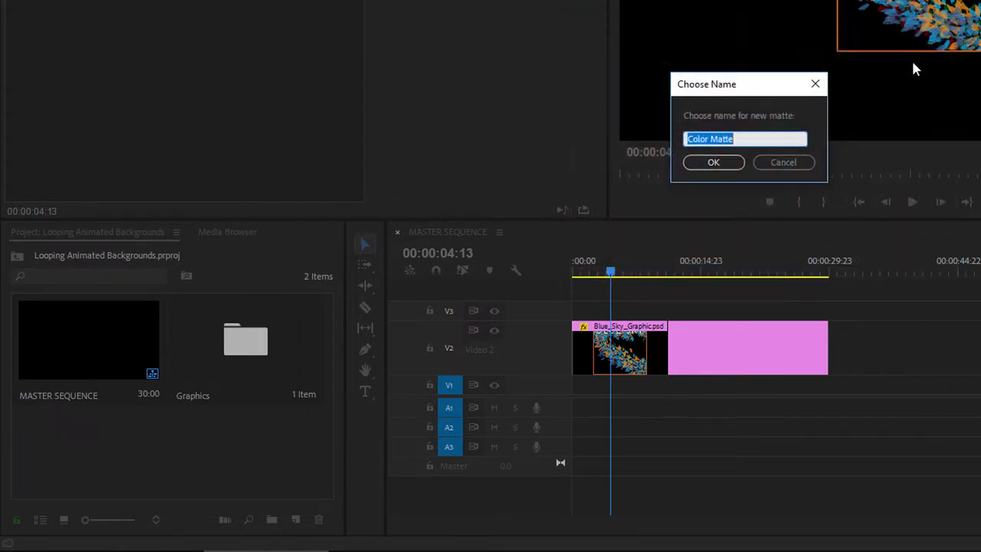
pyautogui.write('Background')
pyautogui.click(714, 162)
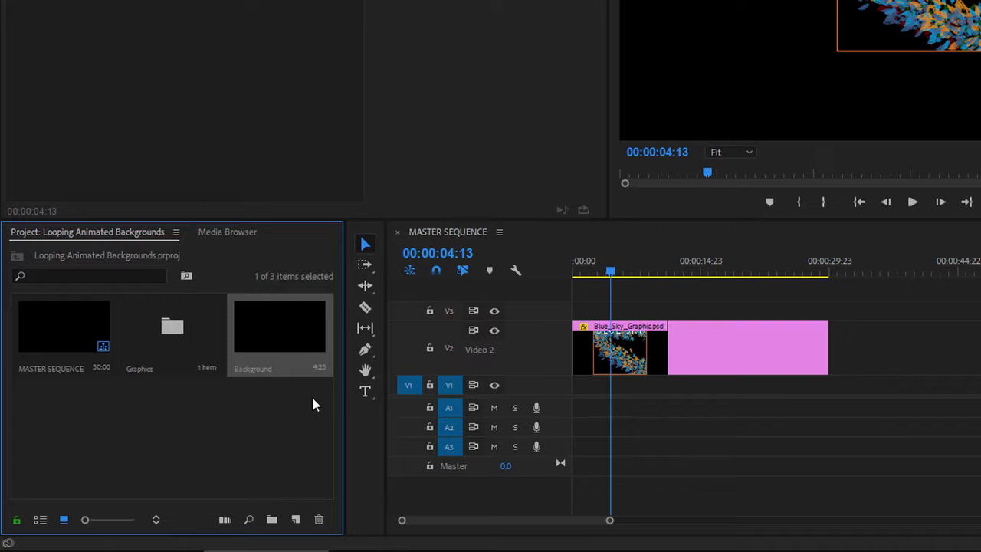
# Step: Place the Background matte at the start of the V1 track and park the playhead at 00:00:02:09
pyautogui.moveTo(273, 344); pyautogui.dragTo(573, 384)
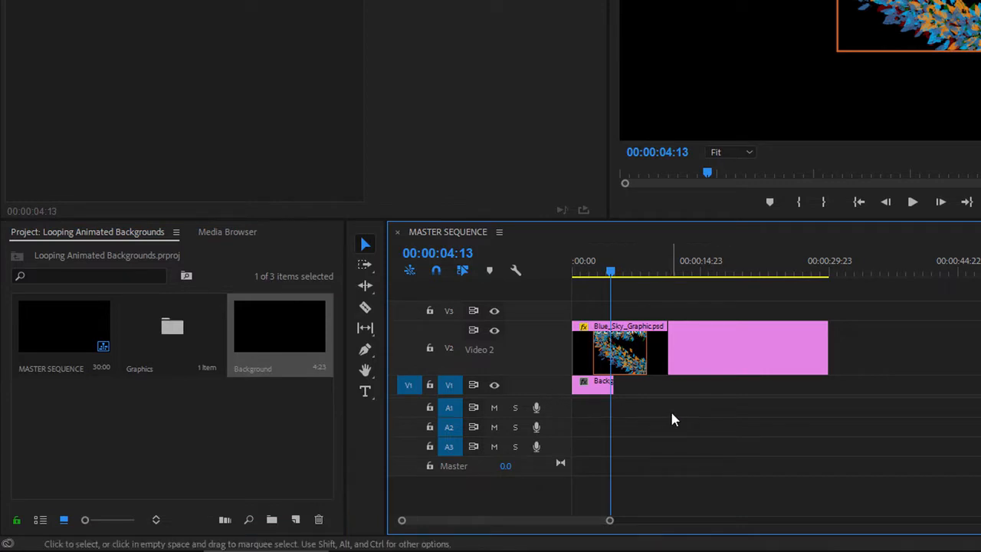
pyautogui.moveTo(611, 273); pyautogui.dragTo(639, 277)
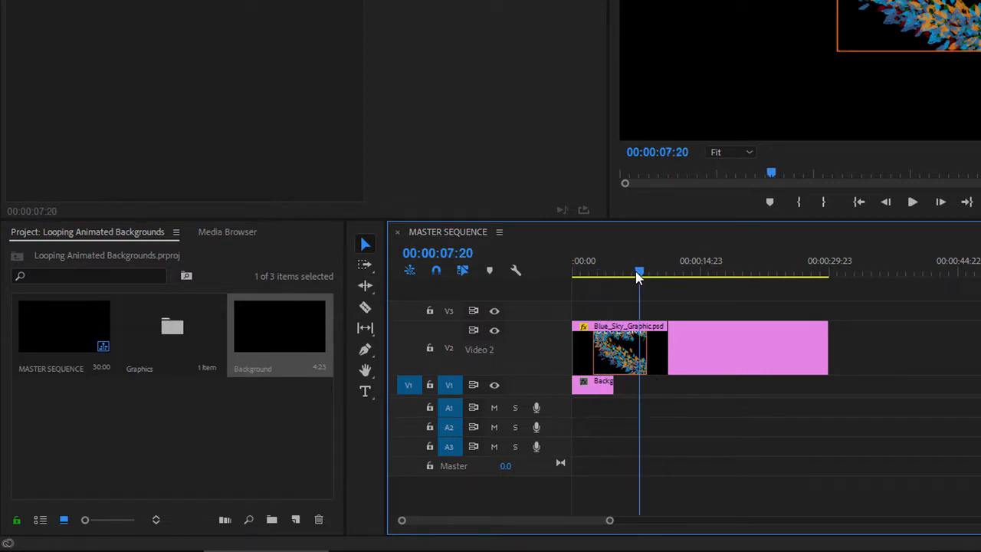
pyautogui.click(593, 274)
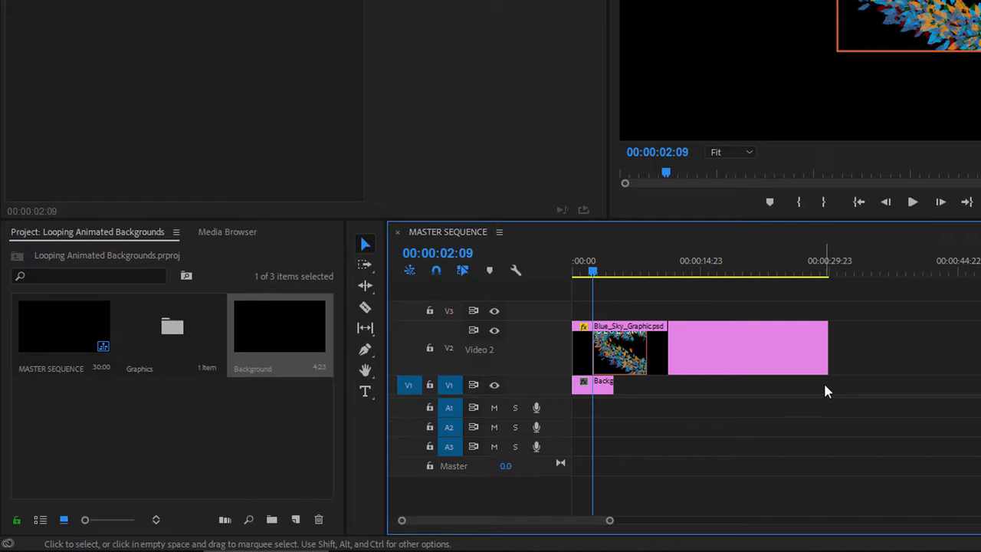
# Step: Set the Background clip's duration to 10 seconds
pyautogui.rightClick(601, 391)
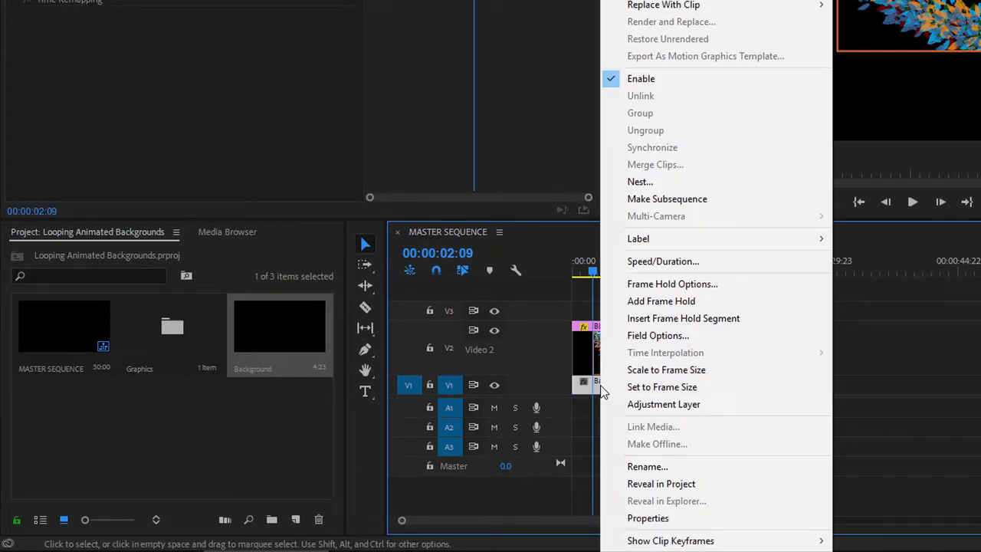
pyautogui.click(741, 262)
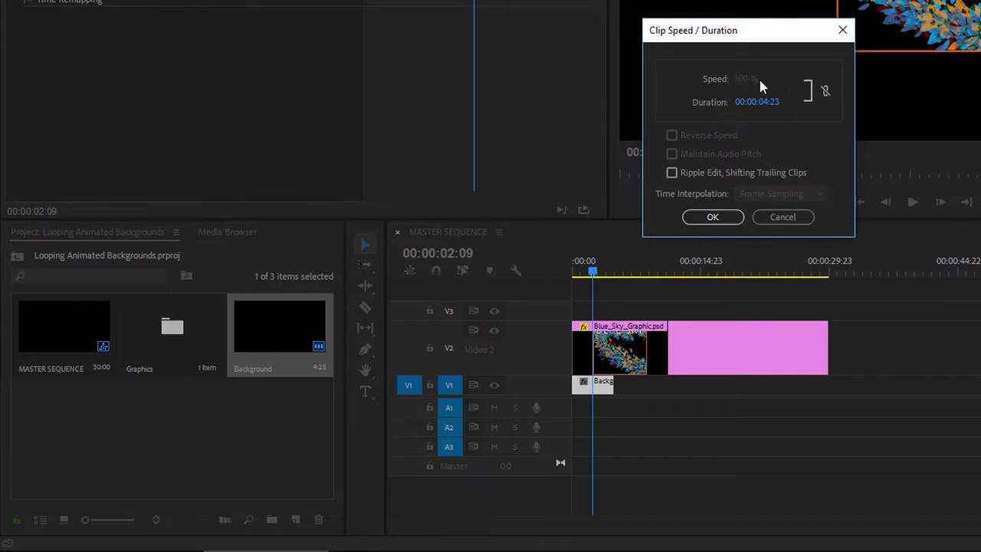
pyautogui.click(761, 103)
pyautogui.click(814, 140)
pyautogui.click(715, 217)
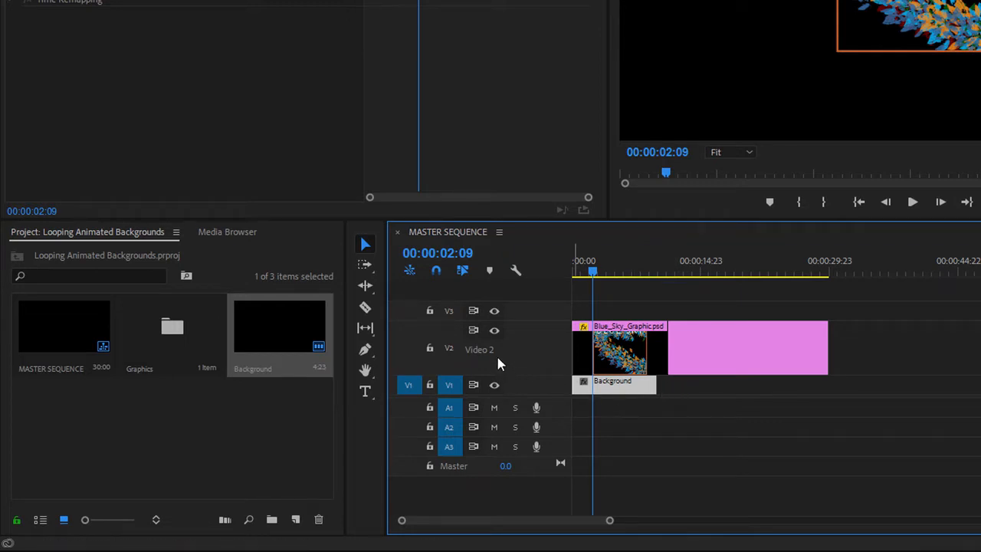
# Step: Hide the Video 2 track and make the Video 1 track taller, with the playhead at the sequence start
pyautogui.click(494, 331)
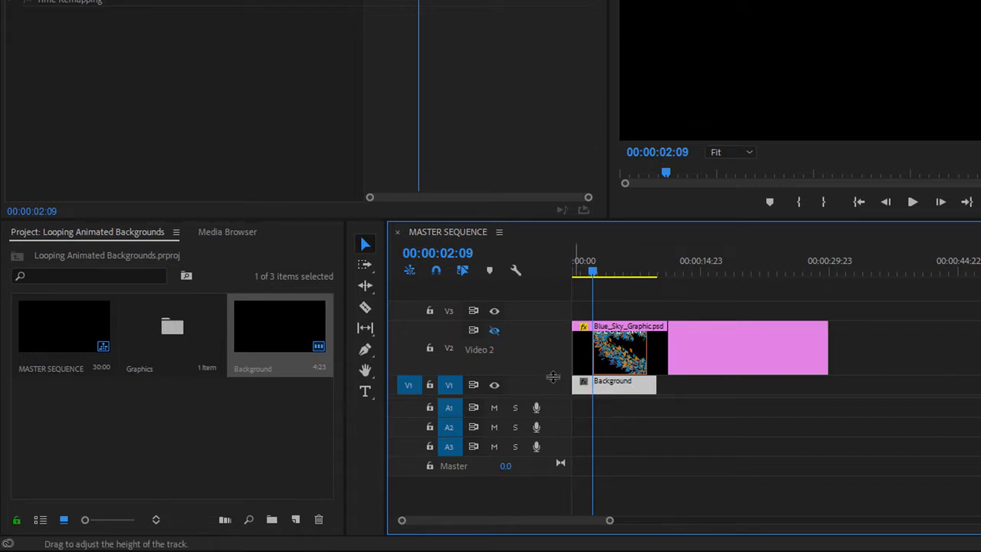
pyautogui.moveTo(552, 375); pyautogui.dragTo(553, 348)
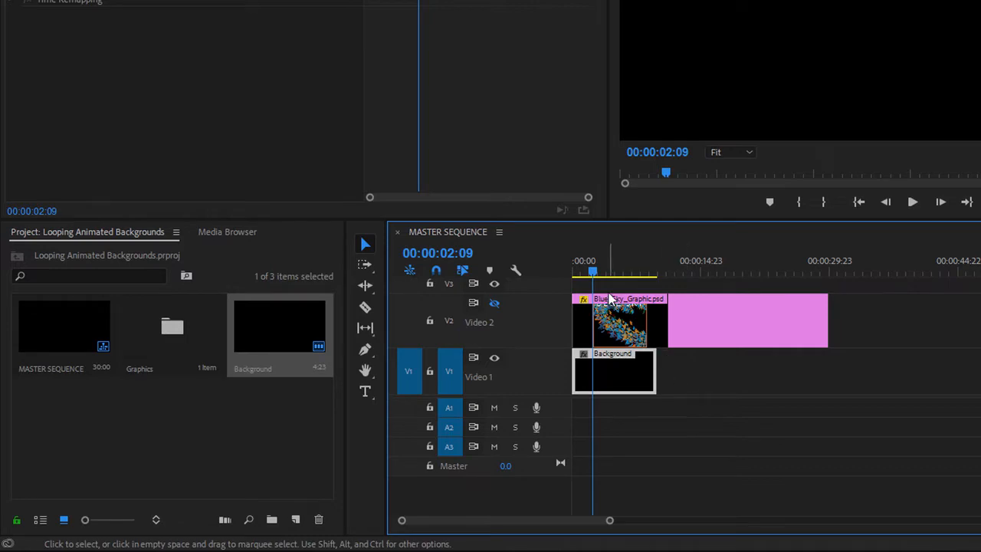
pyautogui.moveTo(595, 272); pyautogui.dragTo(544, 273)
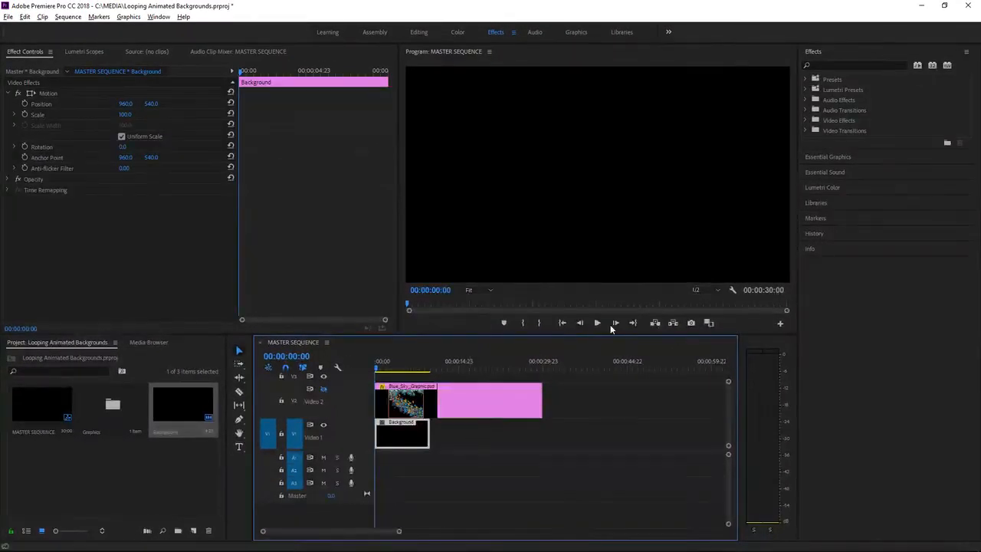
# Step: Find the Cell Pattern video effect and apply it to the Background clip on Video 1
pyautogui.click(834, 66)
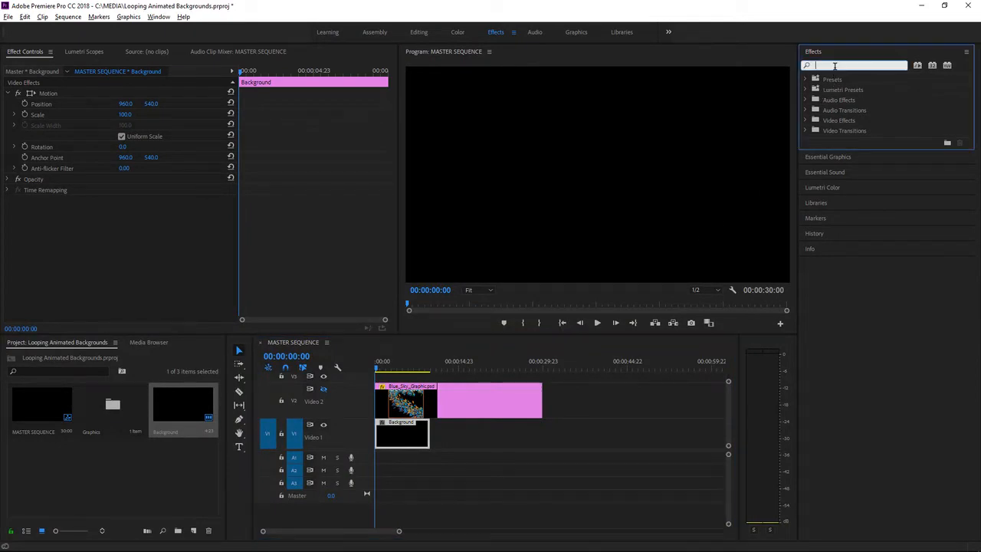
pyautogui.write('cell')
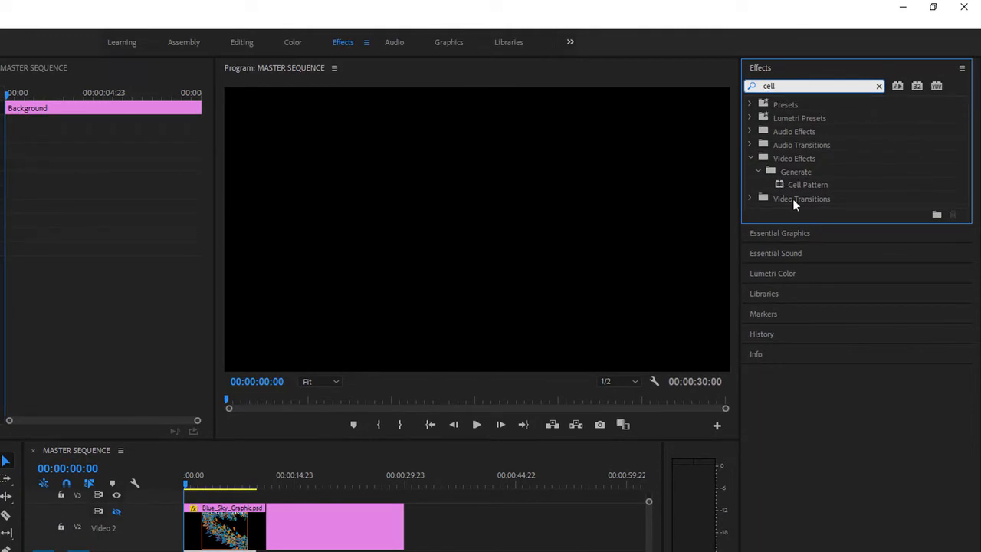
pyautogui.moveTo(778, 184); pyautogui.dragTo(229, 551)
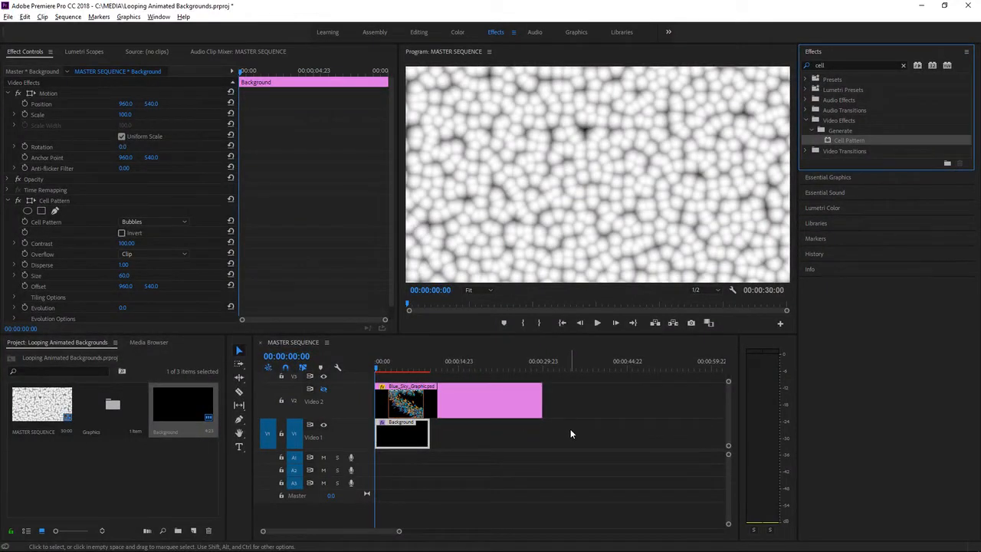
# Step: Play the Background clip to preview the cell pattern and return the playhead to the sequence start
pyautogui.click(598, 322)
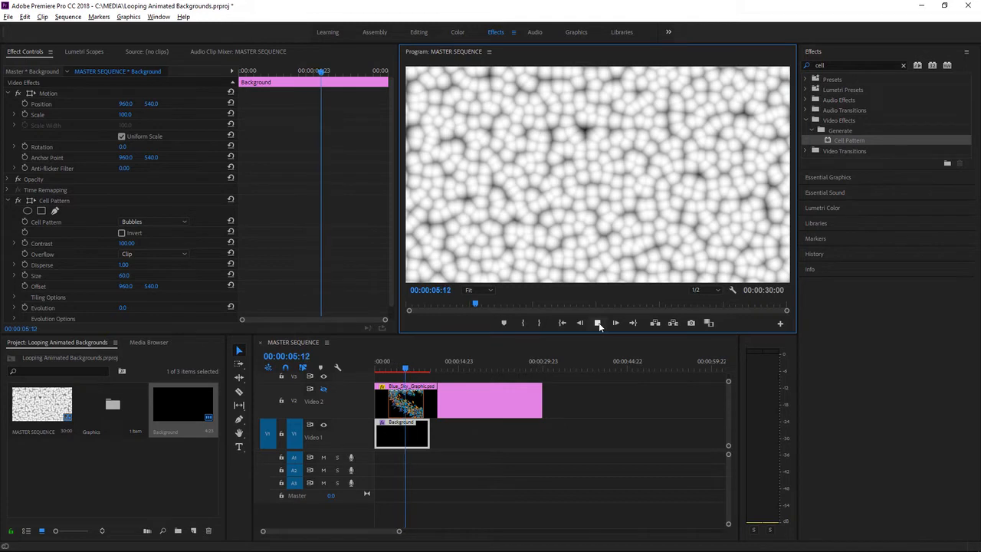
pyautogui.click(598, 323)
pyautogui.moveTo(406, 369); pyautogui.dragTo(358, 368)
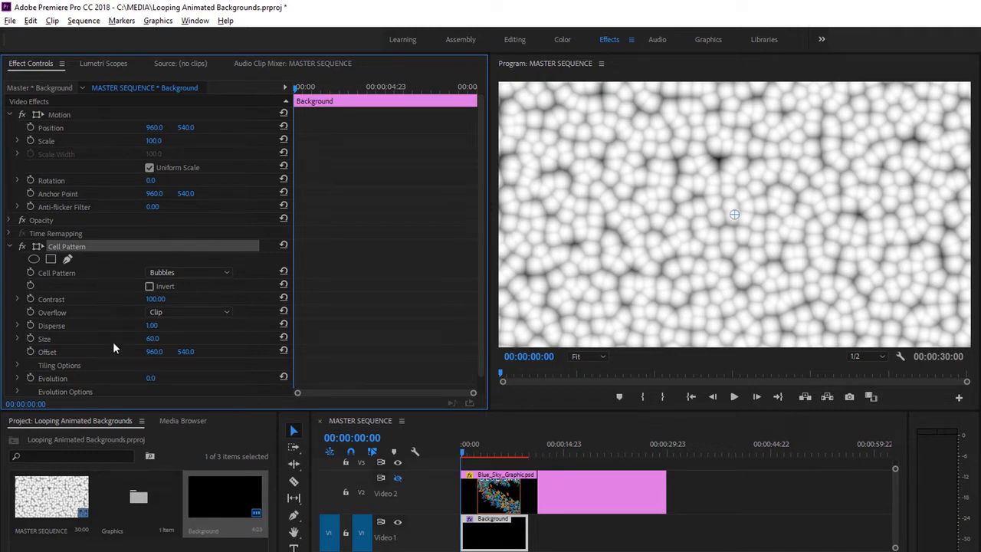
# Step: Try Cell Pattern contrast values of 6 and 360, and reset the contrast to its default
pyautogui.moveTo(155, 299); pyautogui.dragTo(123, 299)
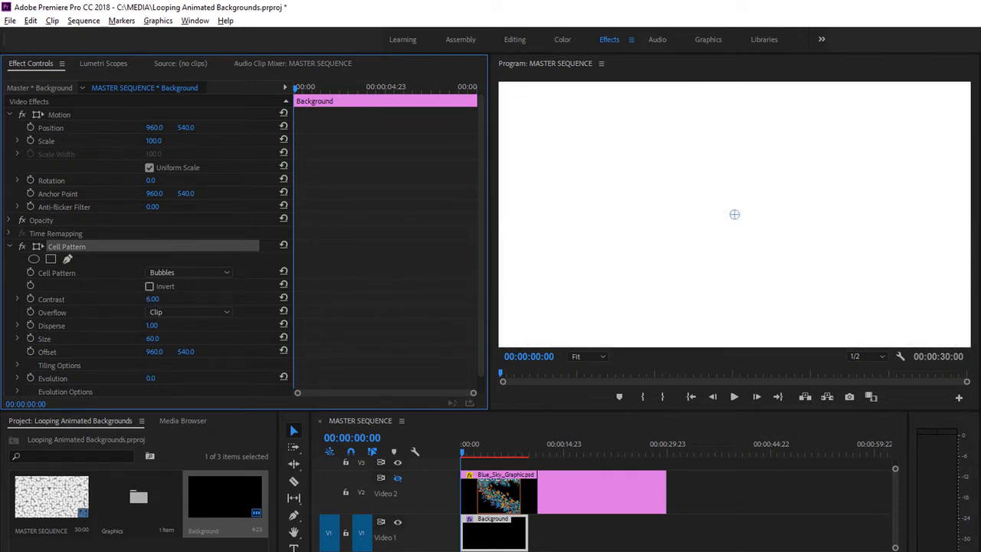
pyautogui.moveTo(123, 299); pyautogui.dragTo(251, 299)
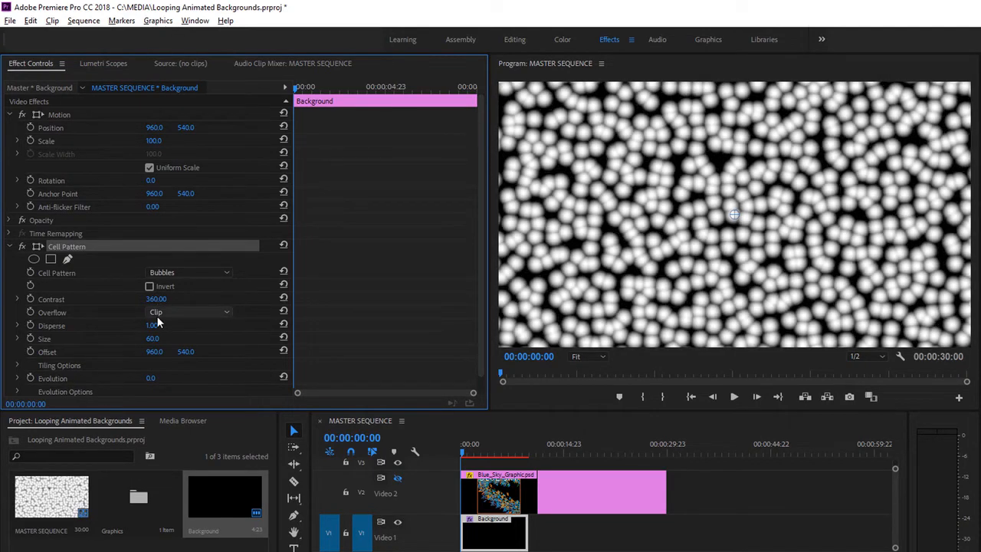
pyautogui.click(283, 297)
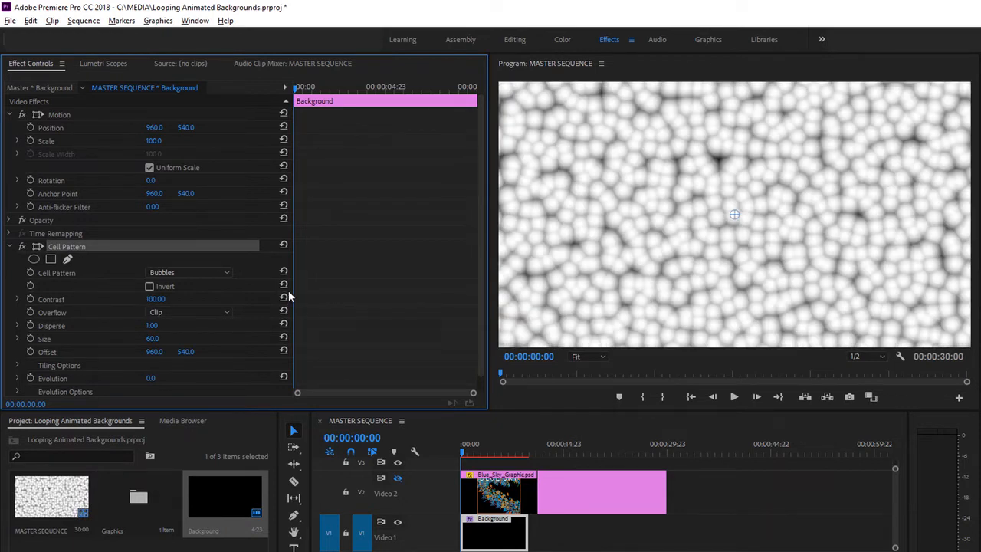
# Step: Keyframe the Cell Pattern's Evolution from 0 at the Background clip's start to 6 full revolutions (6x0.0°) at its end
pyautogui.click(29, 378)
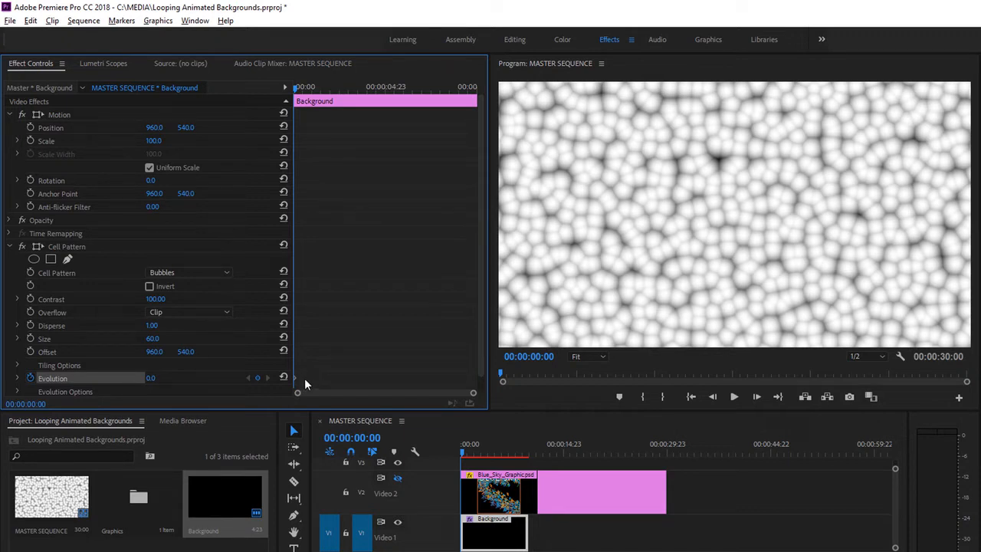
pyautogui.click(361, 423)
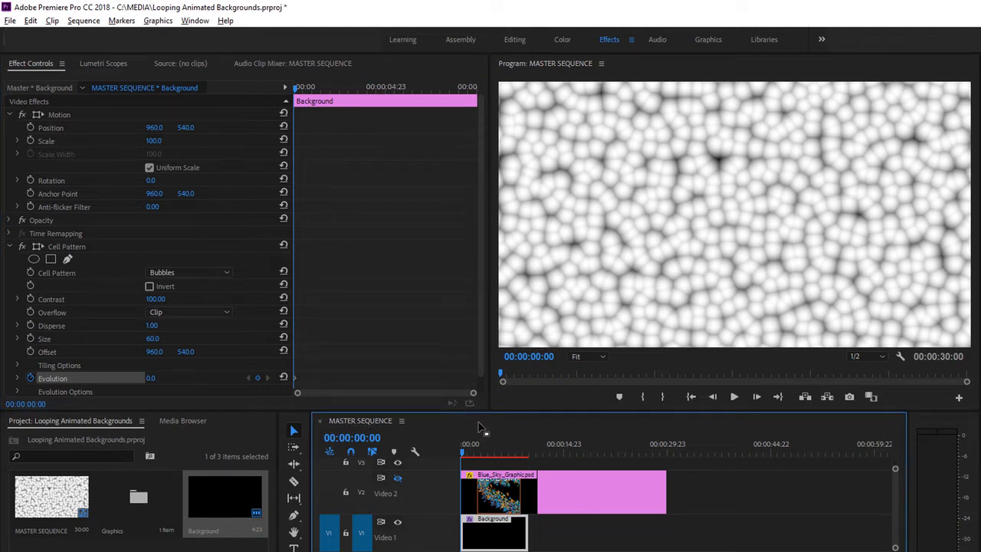
pyautogui.press('Down')
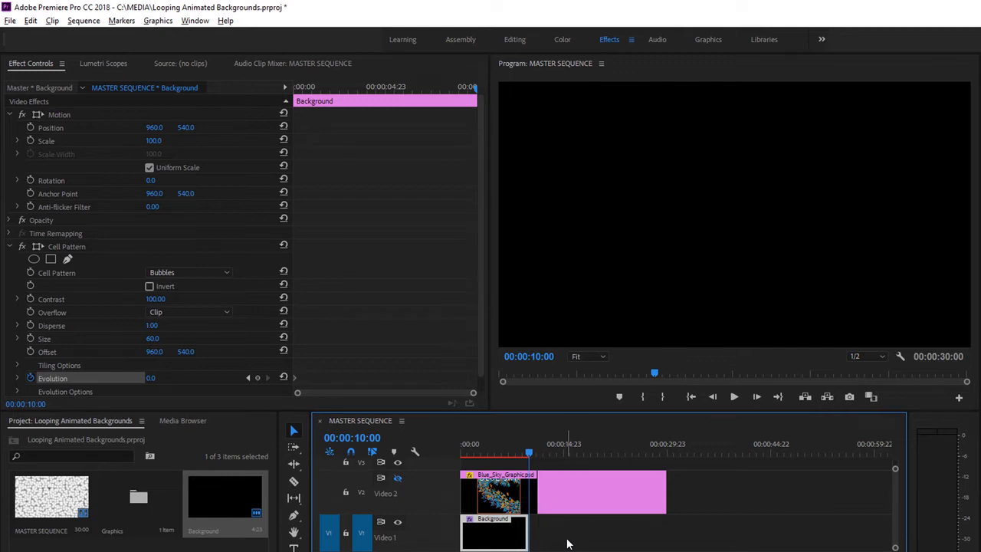
pyautogui.moveTo(479, 347); pyautogui.dragTo(480, 370)
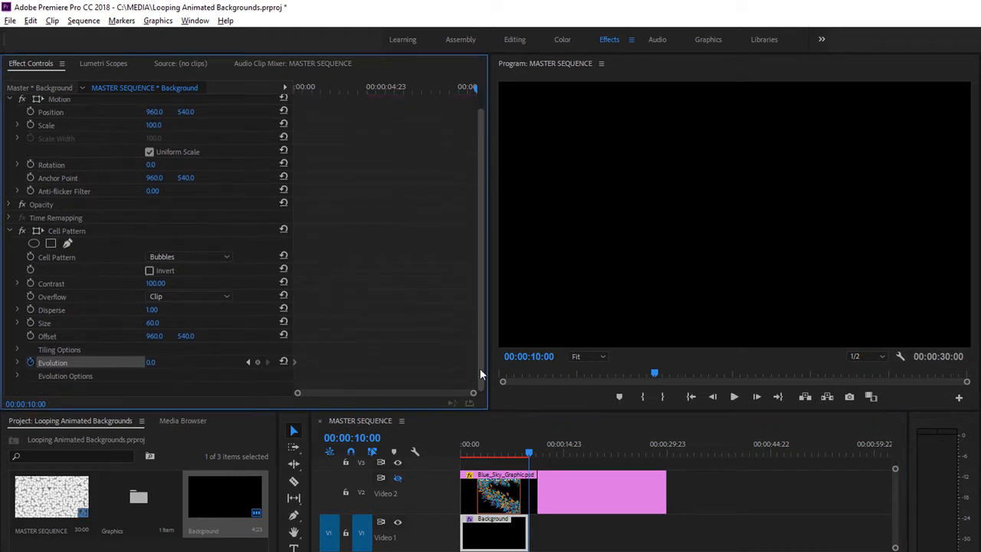
pyautogui.click(16, 375)
pyautogui.moveTo(479, 309); pyautogui.dragTo(479, 367)
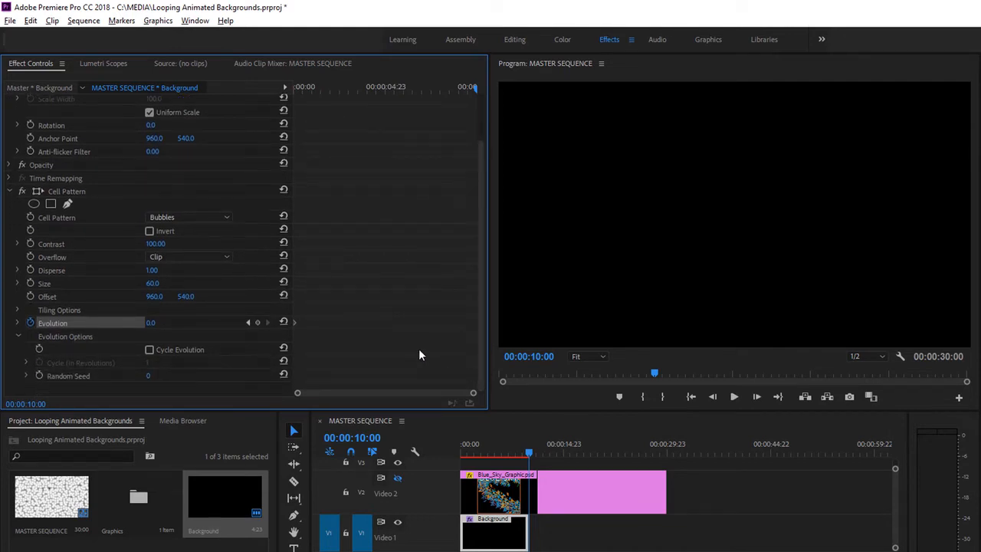
pyautogui.click(150, 323)
pyautogui.write('6x')
pyautogui.press('Return')
# Step: Turn on Cycle Evolution with a cycle of 2 revolutions and play the Background clip from the sequence start
pyautogui.click(150, 349)
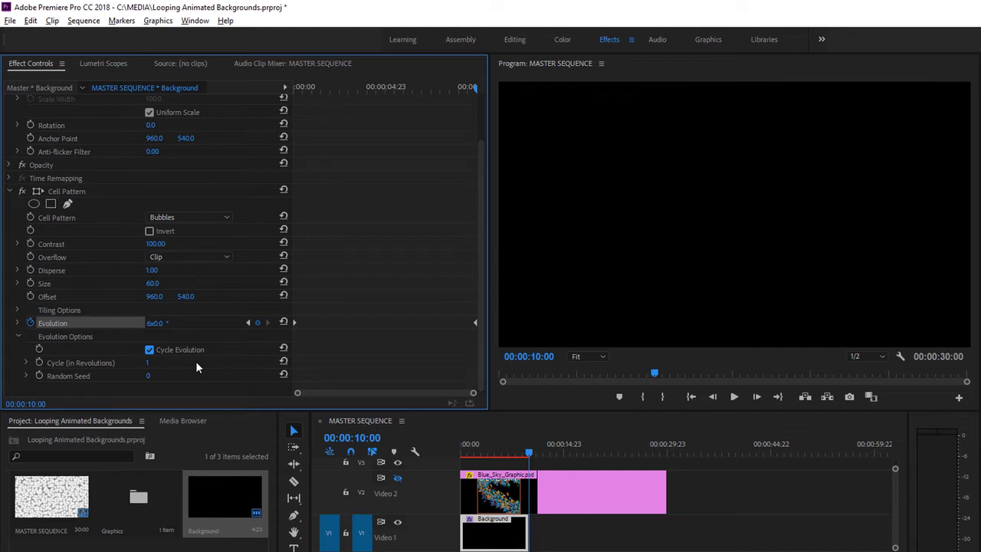
pyautogui.click(148, 362)
pyautogui.write('2')
pyautogui.click(218, 386)
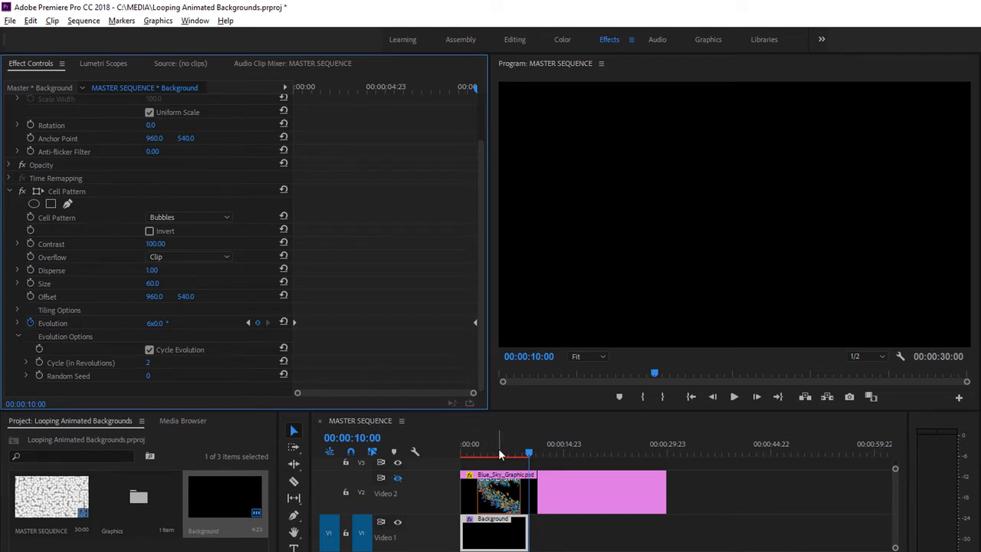
pyautogui.moveTo(498, 454); pyautogui.dragTo(459, 454)
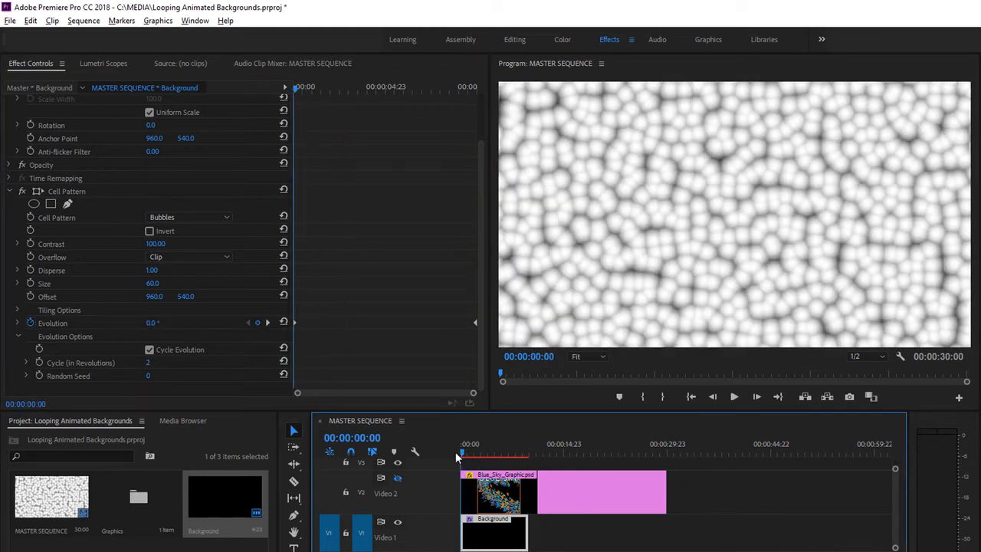
pyautogui.click(734, 397)
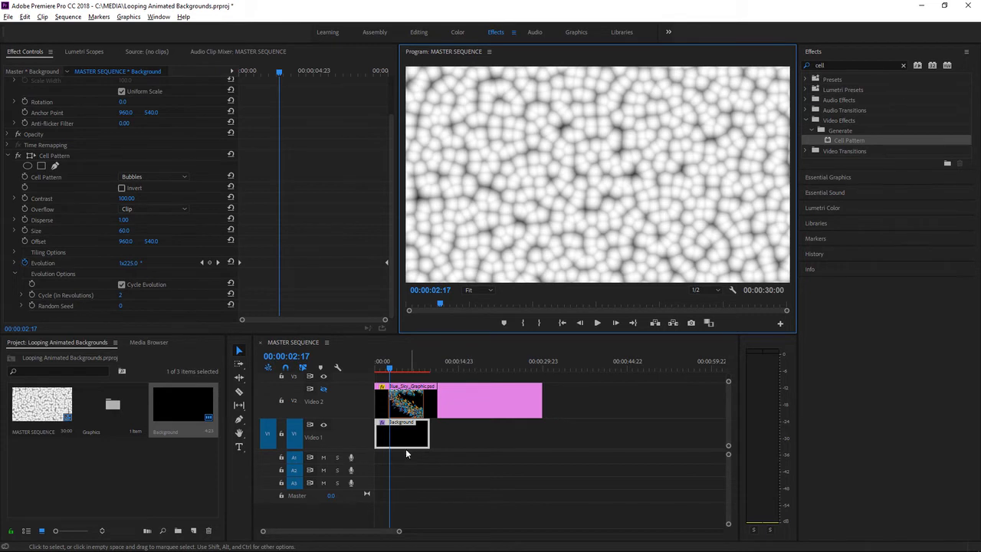
# Step: Duplicate the Background clip twice on Video 1, placing the copies end to end up to the end of the Blue Sky graphic
pyautogui.moveTo(405, 438); pyautogui.dragTo(463, 443)
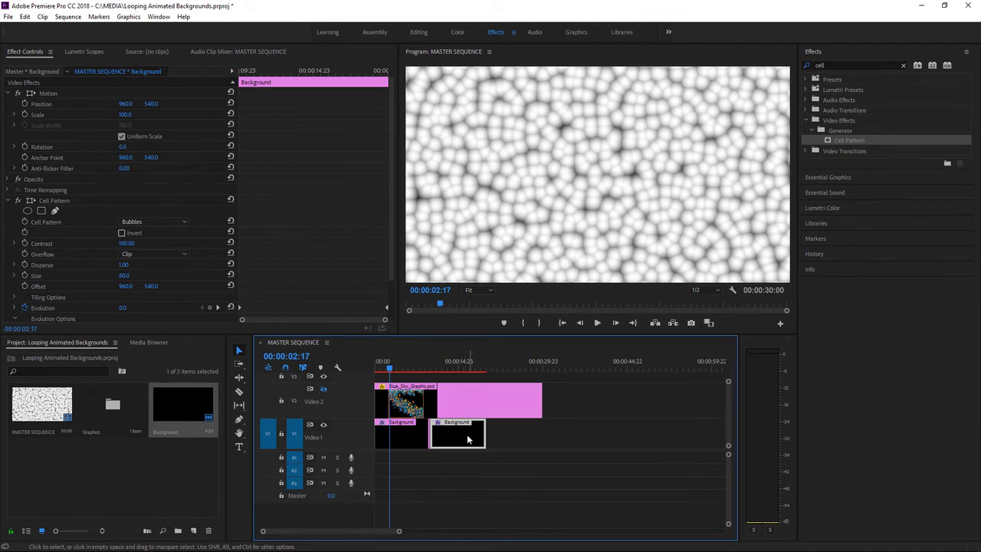
pyautogui.moveTo(479, 438); pyautogui.dragTo(512, 440)
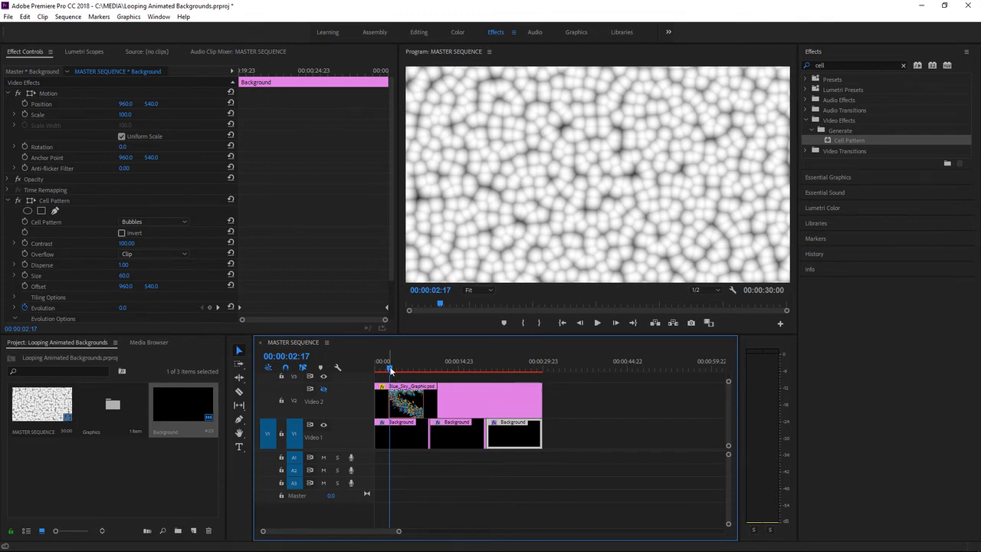
# Step: Select the first Background clip with the playhead at the sequence start, and switch to the Color workspace in its saved layout
pyautogui.press('Home')
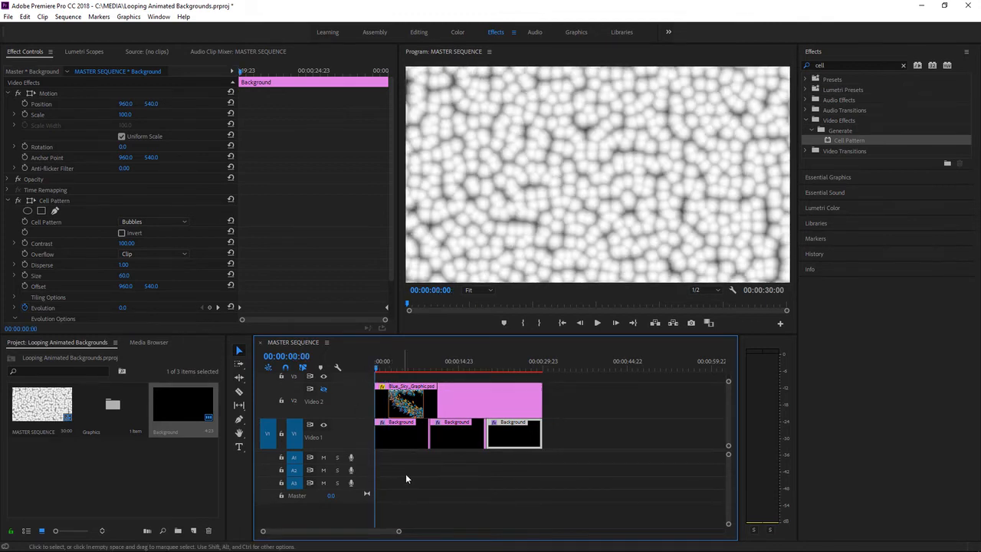
pyautogui.click(398, 436)
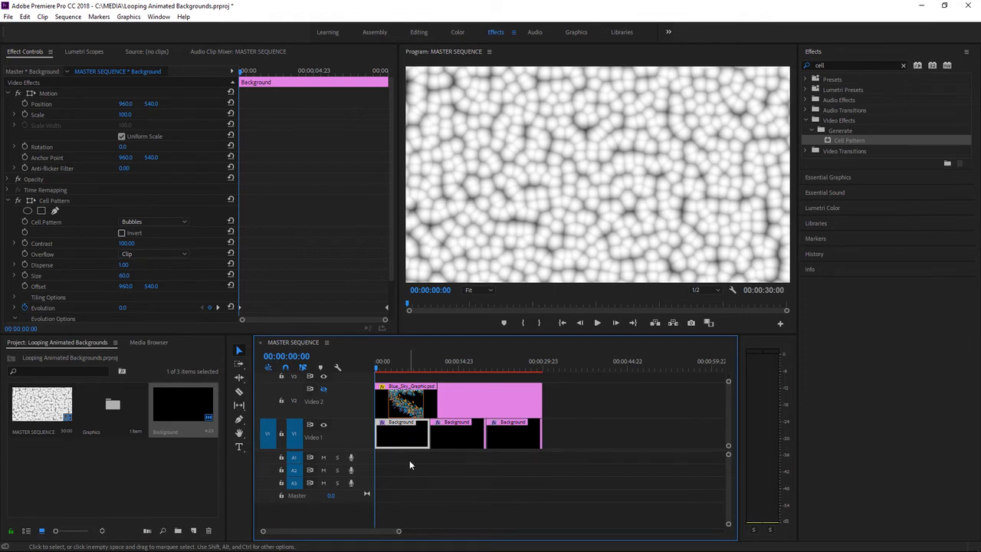
pyautogui.click(457, 33)
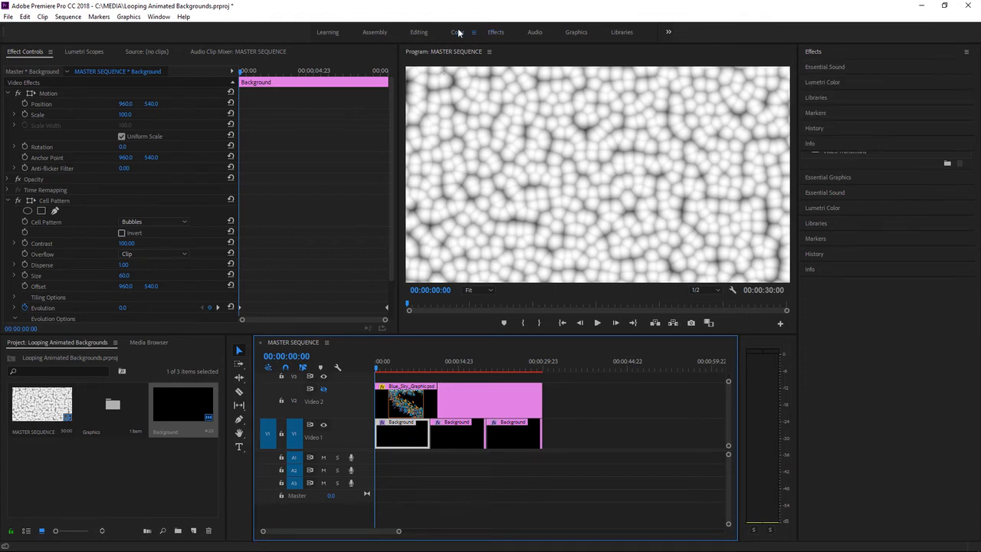
pyautogui.click(473, 32)
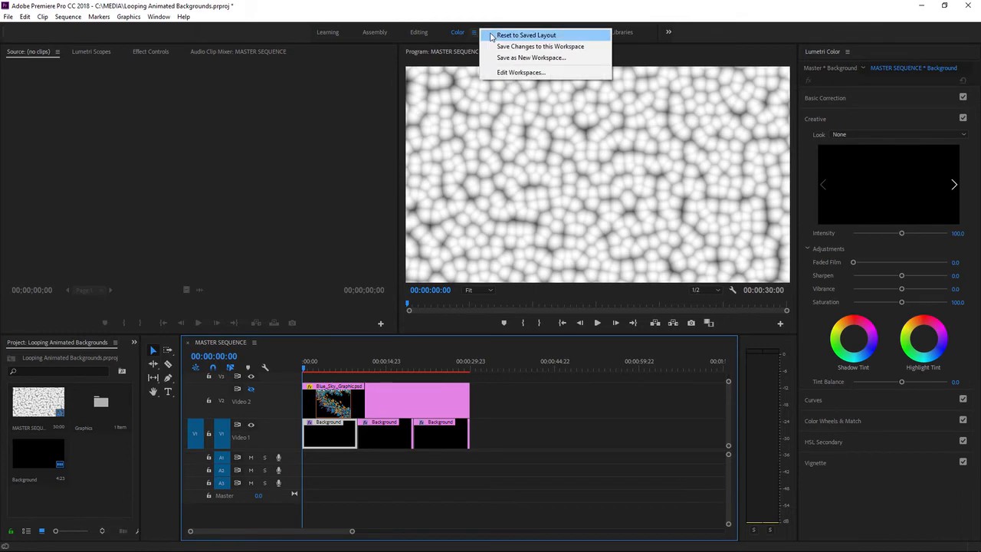
pyautogui.click(526, 35)
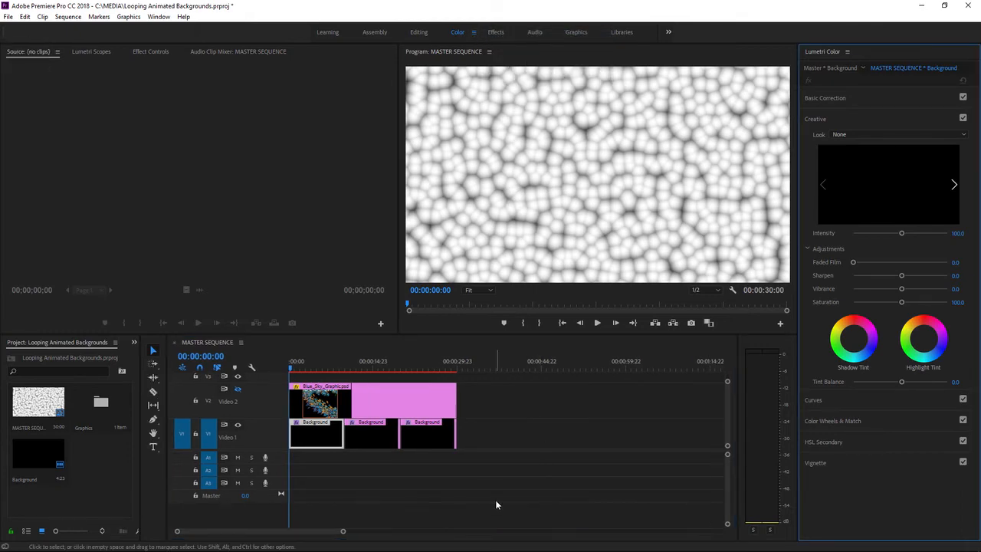
# Step: Set the first Background clip's Lumetri Color temperature to -77.3 and keyframe it at the clip's start
pyautogui.click(834, 99)
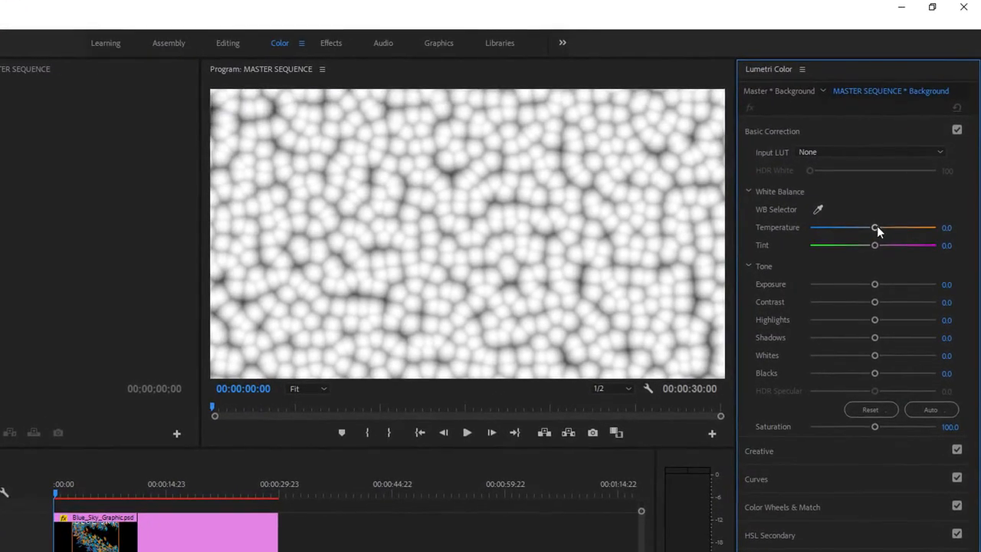
pyautogui.moveTo(875, 228); pyautogui.dragTo(836, 209)
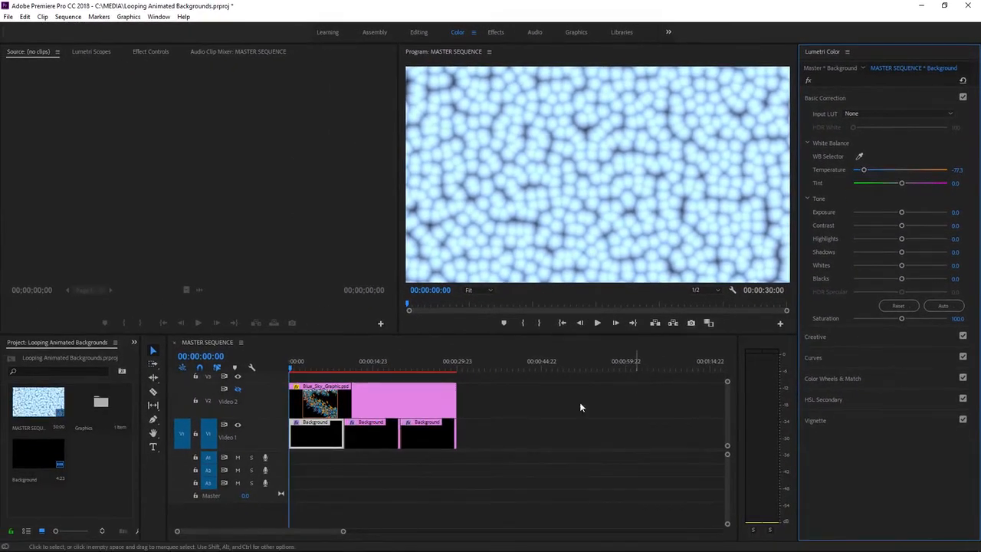
pyautogui.click(151, 51)
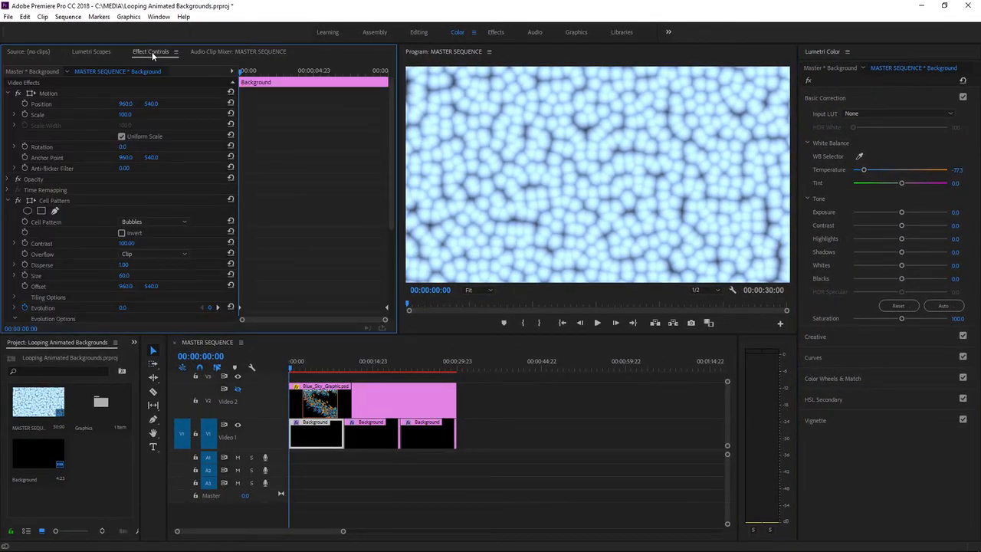
pyautogui.click(308, 435)
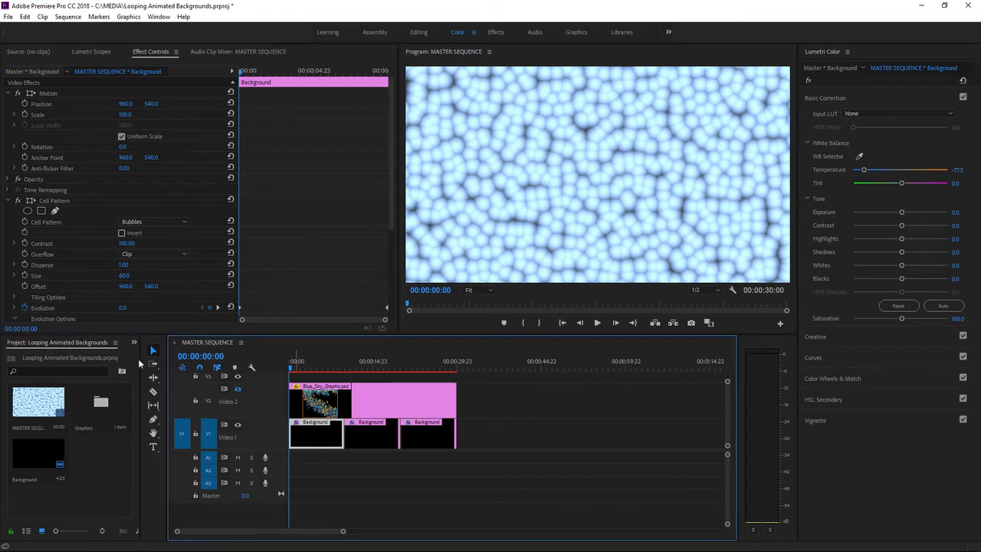
pyautogui.click(7, 201)
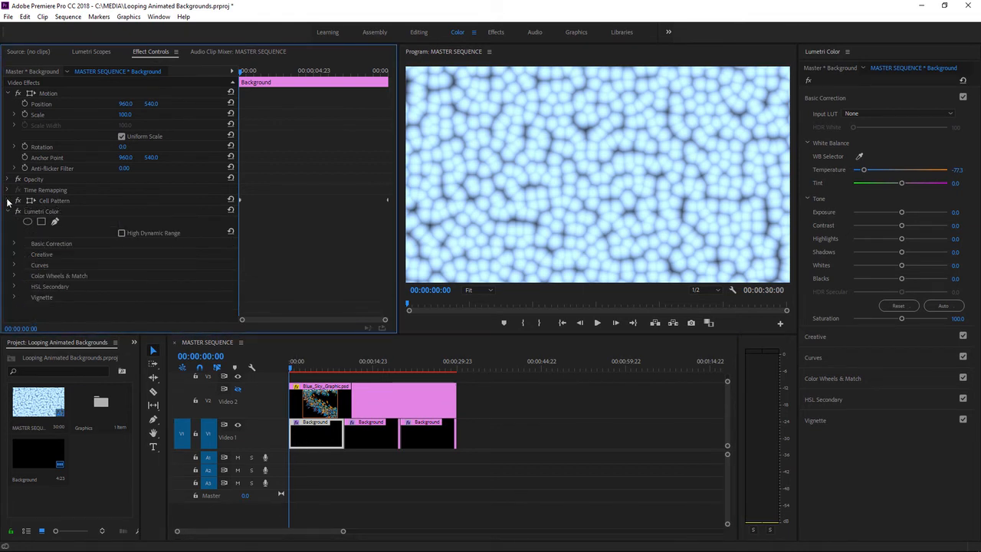
pyautogui.click(13, 244)
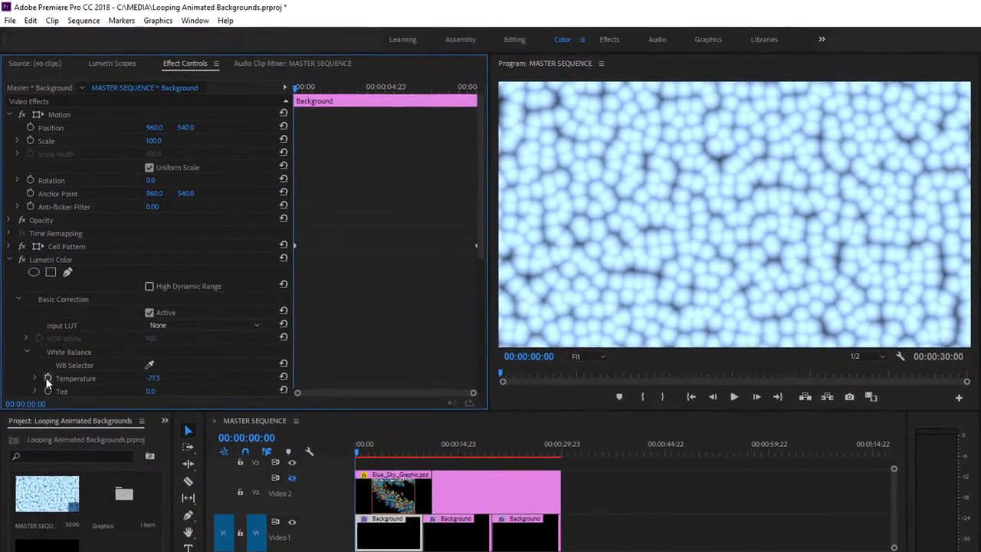
pyautogui.click(43, 345)
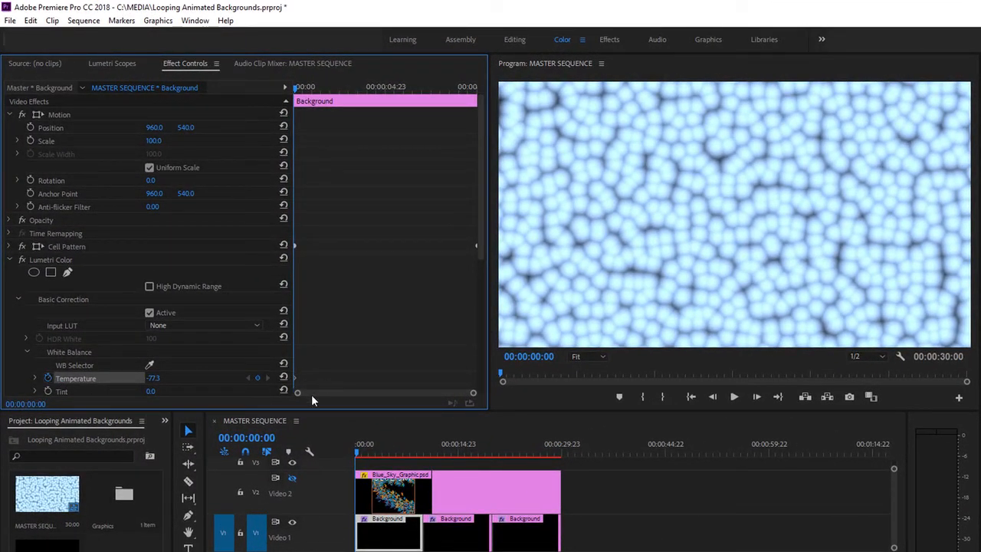
# Step: Add a Temperature keyframe of -77.3 at the end of the first Background clip
pyautogui.click(348, 426)
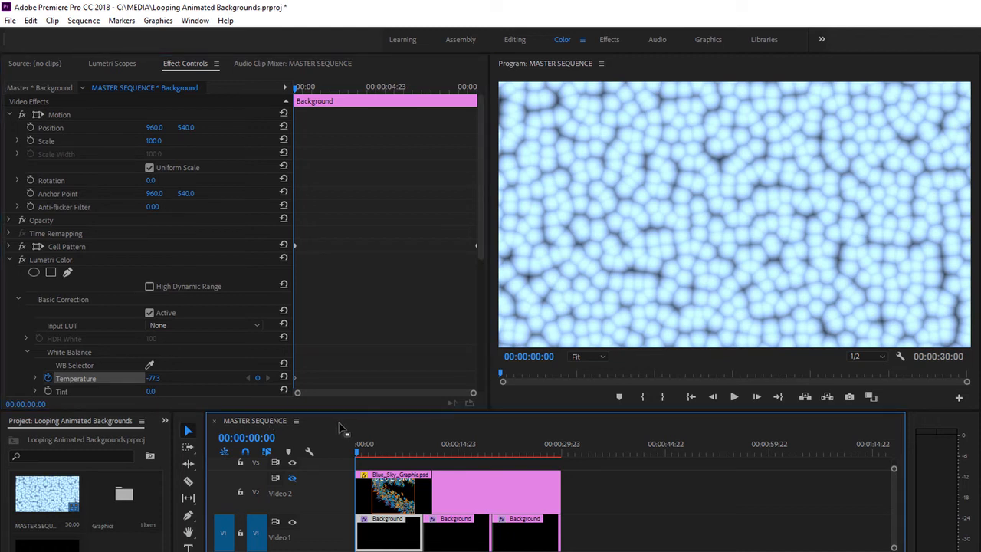
pyautogui.press('Down')
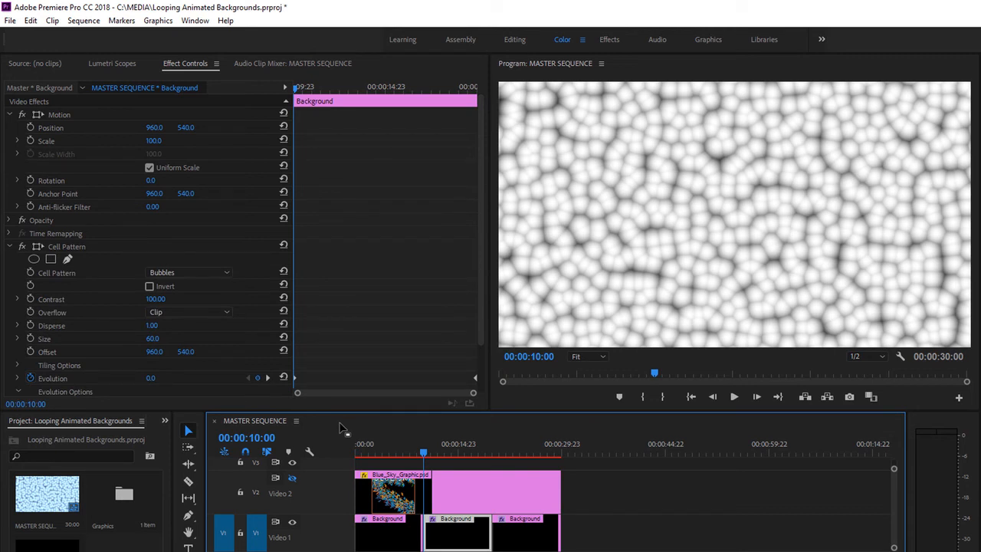
pyautogui.click(84, 21)
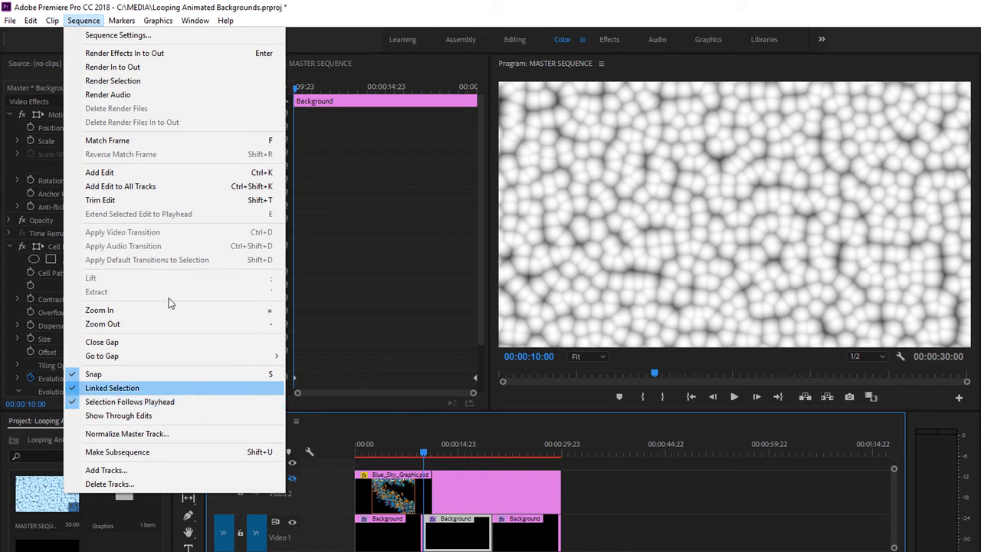
pyautogui.click(87, 21)
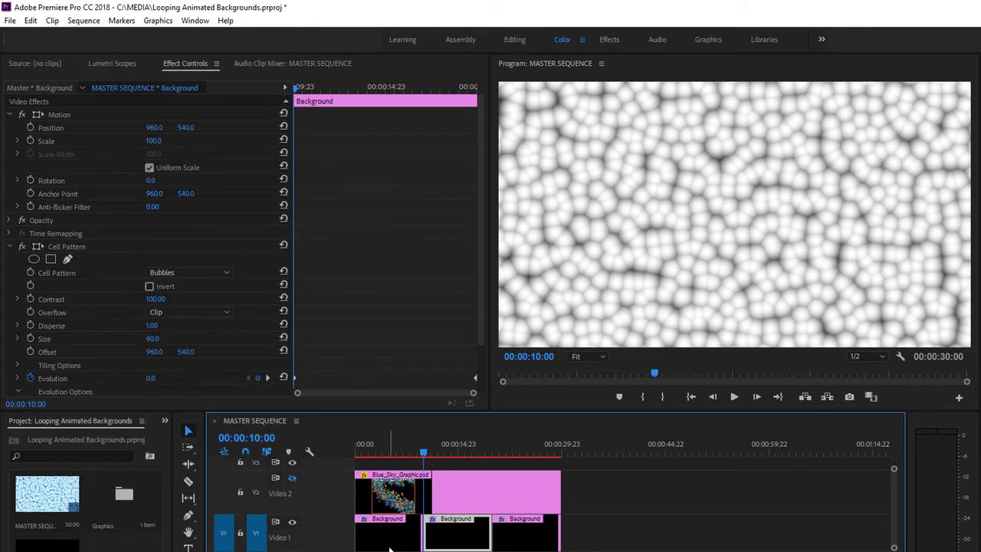
pyautogui.click(388, 544)
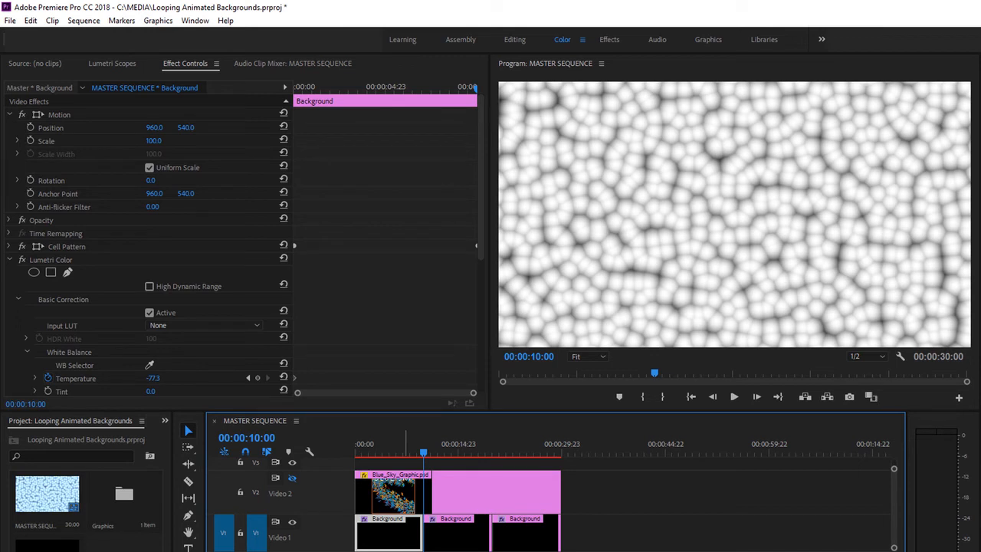
pyautogui.click(259, 380)
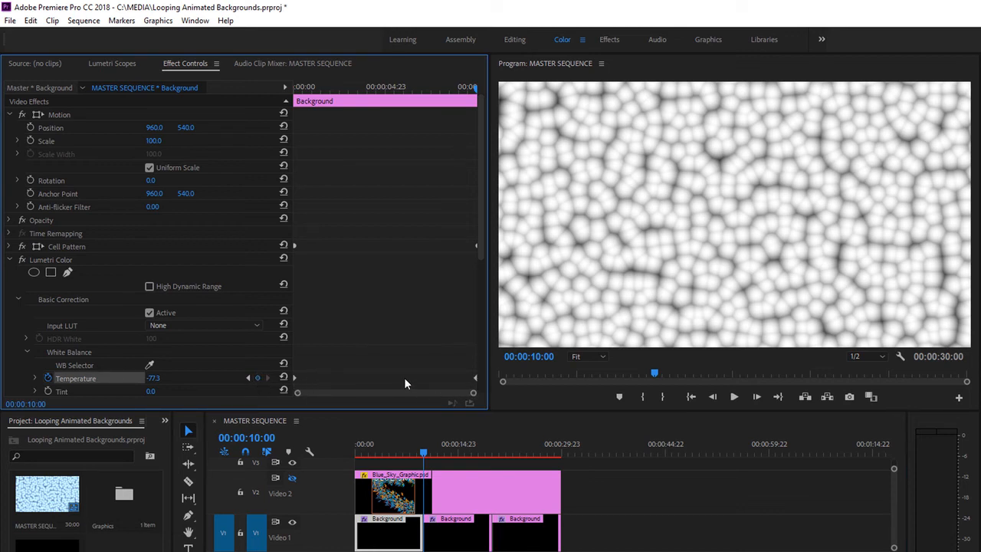
# Step: Set a warm Temperature keyframe of about 69 near the middle of the first Background clip, at 00:00:04:11, and scrub through the color change
pyautogui.click(386, 450)
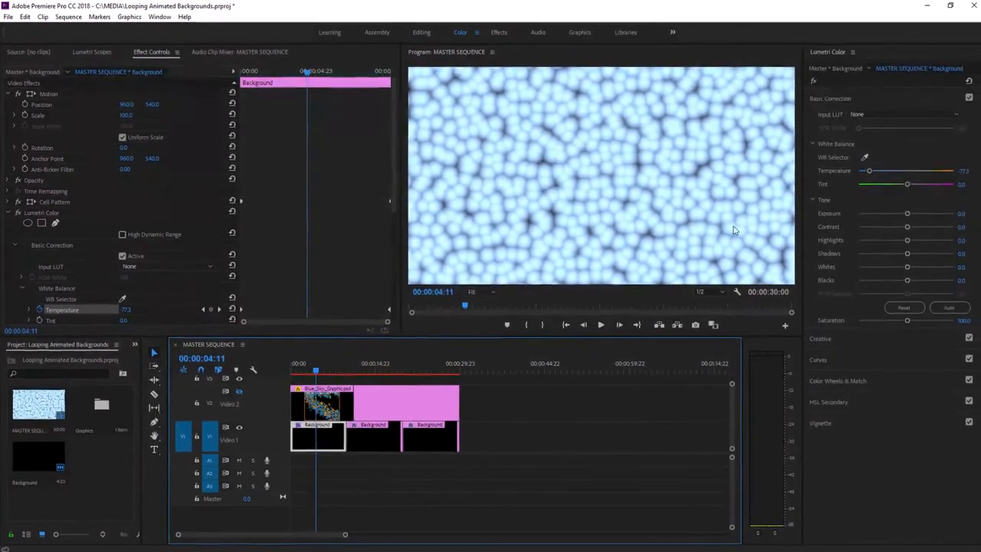
pyautogui.moveTo(866, 170); pyautogui.dragTo(931, 176)
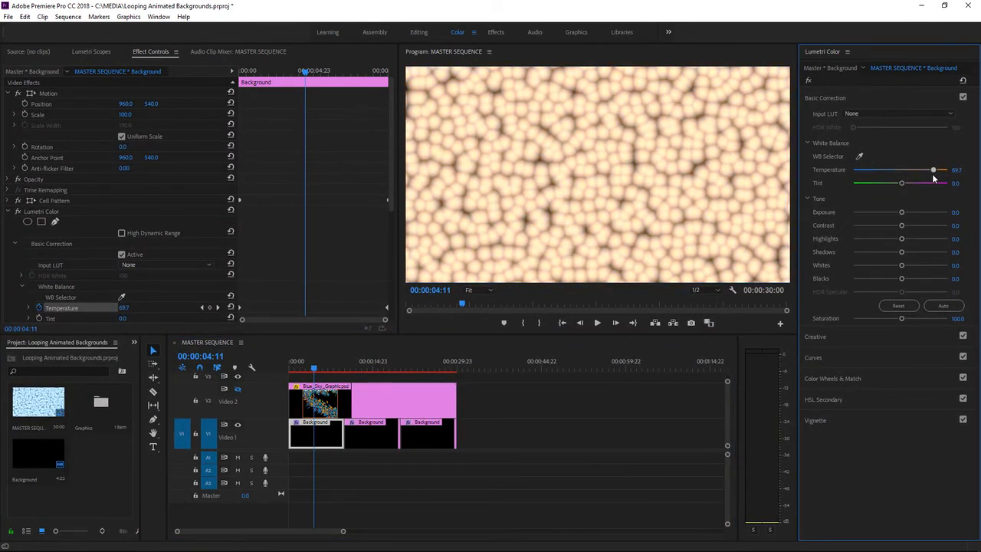
pyautogui.click(291, 371)
pyautogui.moveTo(291, 371); pyautogui.dragTo(363, 386)
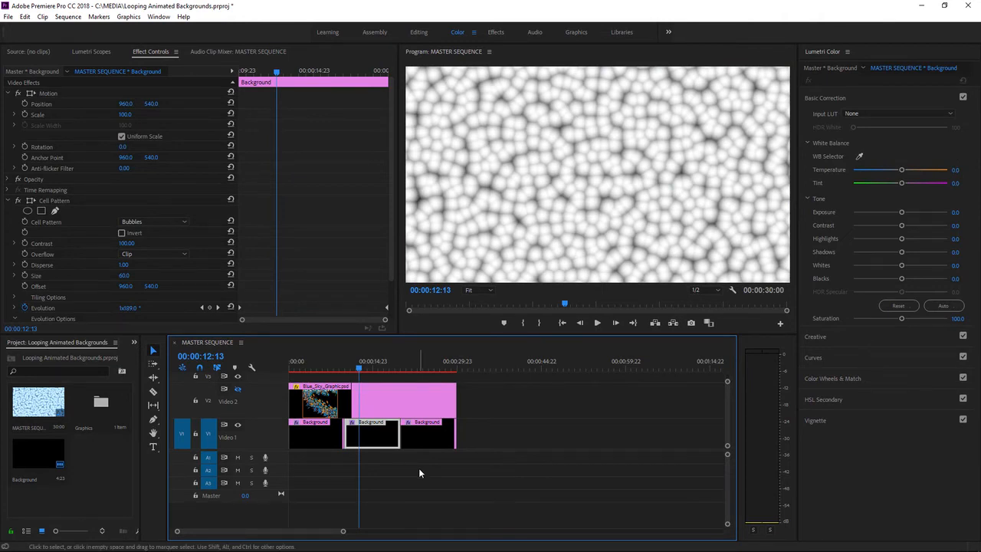
# Step: Delete the two uncolored Background copies after the first clip on Video 1
pyautogui.moveTo(479, 429); pyautogui.dragTo(375, 430)
pyautogui.press('Delete')
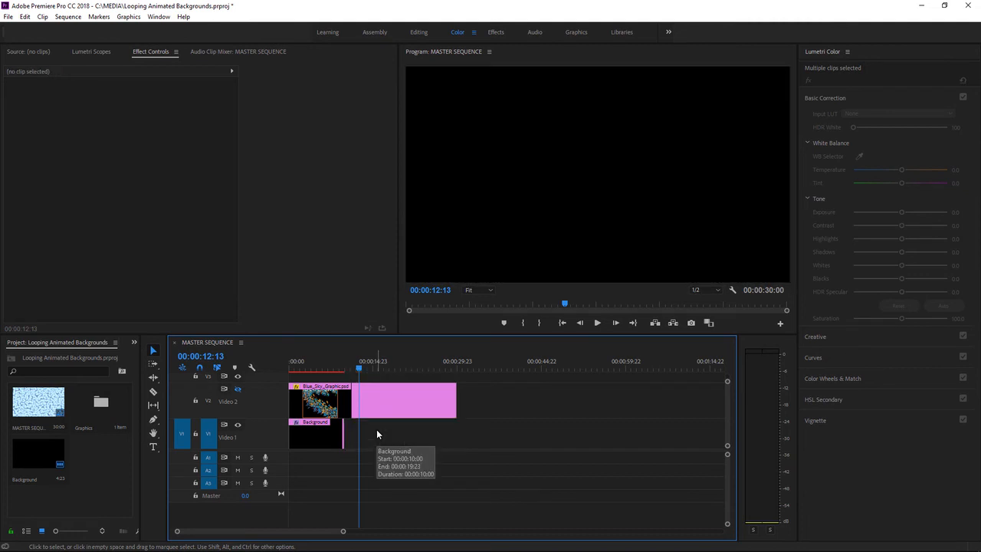
# Step: Duplicate the color-animated Background clip twice on Video 1, placing the copies end to end up to the end of the Blue Sky graphic
pyautogui.click(313, 440)
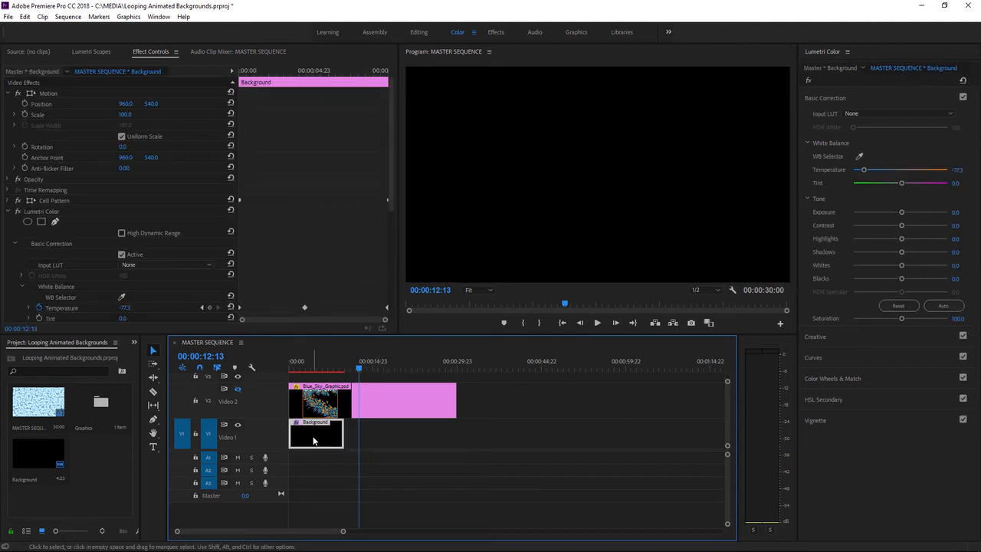
pyautogui.click(313, 361)
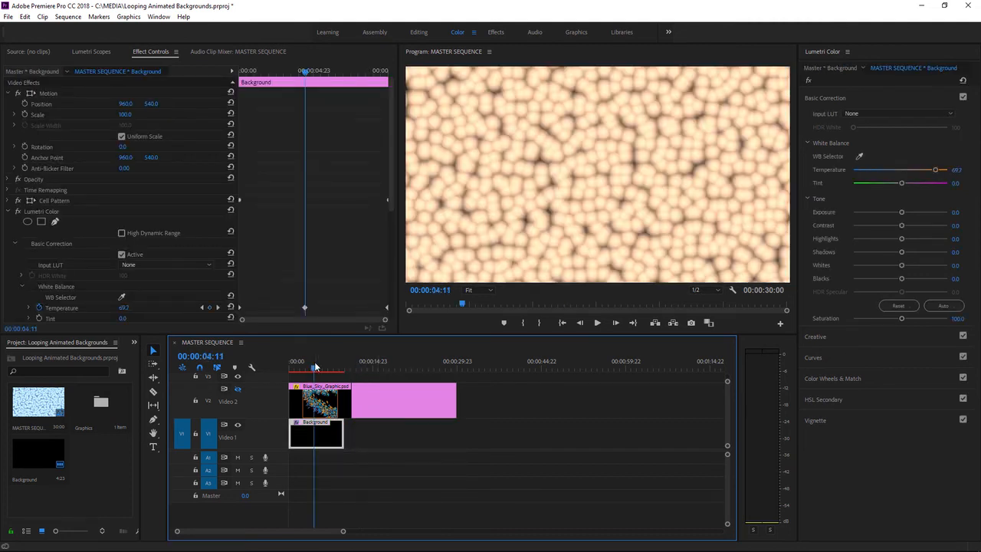
pyautogui.moveTo(321, 443); pyautogui.dragTo(429, 437)
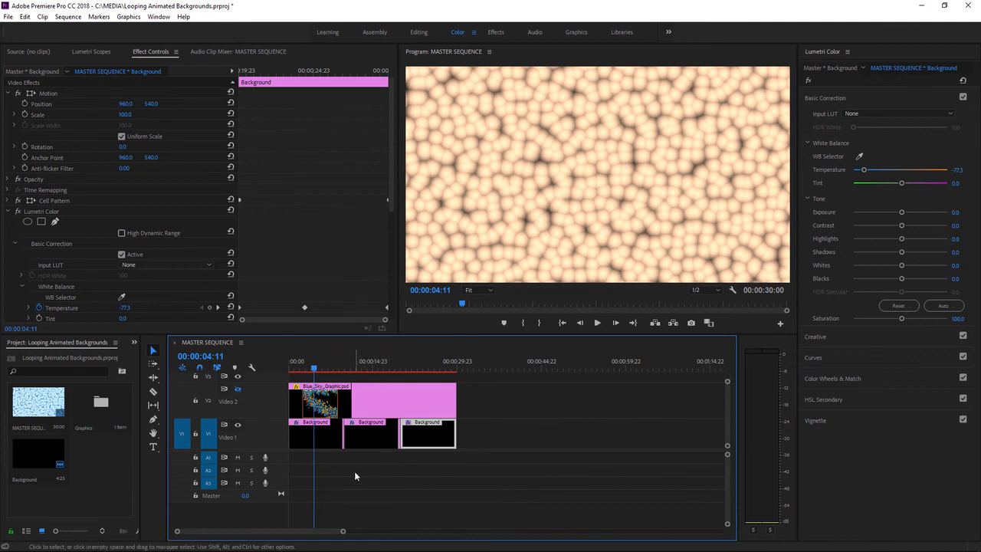
# Step: Show the Video 2 track and play the sequence to preview the Blue Sky graphic over the animated background
pyautogui.moveTo(316, 372)
pyautogui.mouseDown()
pyautogui.moveTo(432, 375)
pyautogui.moveTo(316, 374)
pyautogui.mouseUp()
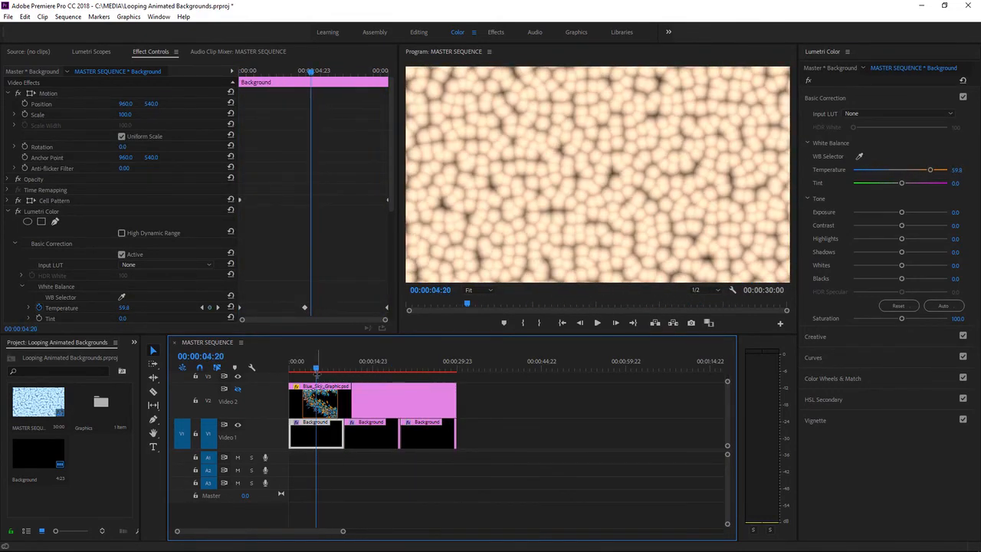
pyautogui.click(239, 389)
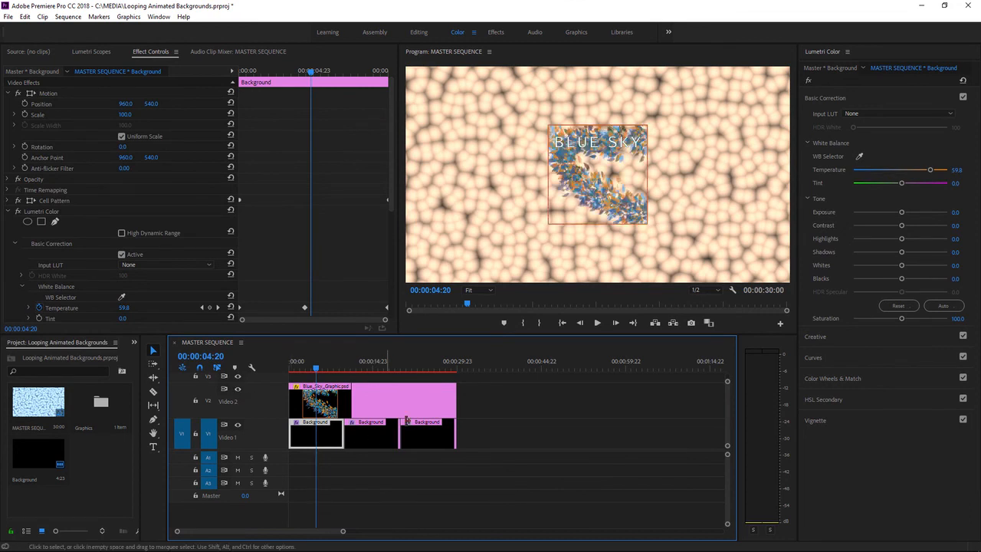
pyautogui.click(598, 323)
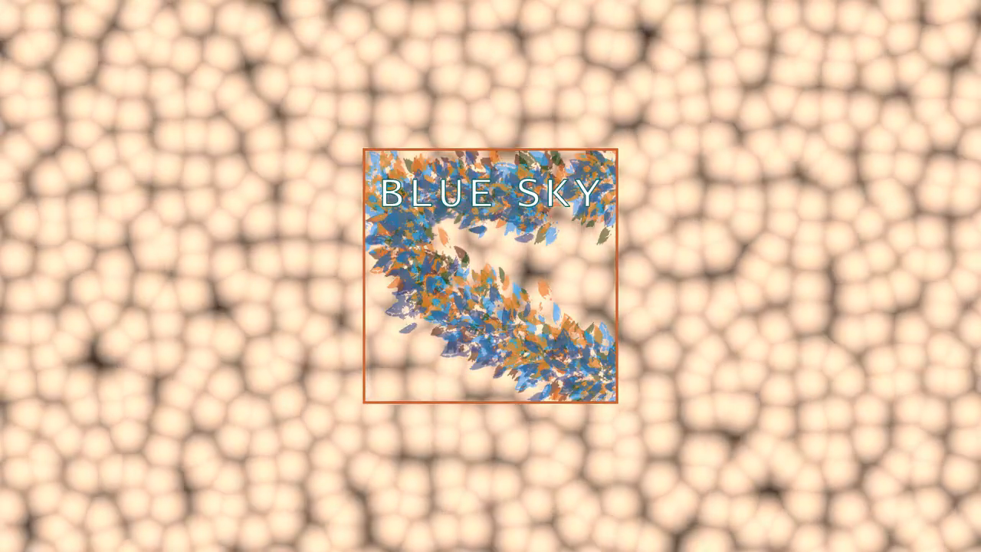